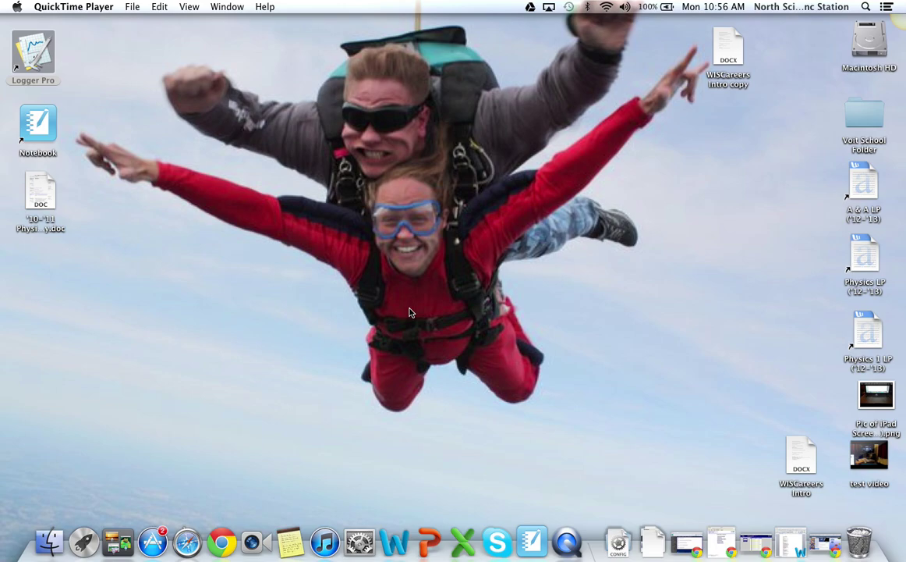
Mute the computer's sound with the mute key
{"action": "key", "text": "XF86AudioMute"}
{"action": "left_click", "coordinate": [880, 402]}
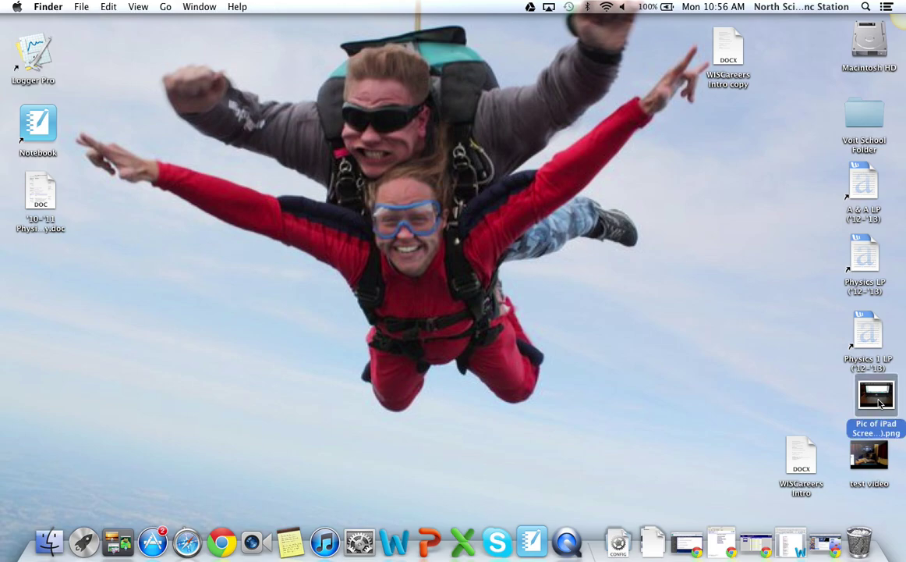
{"action": "double_click", "coordinate": [858, 400]}
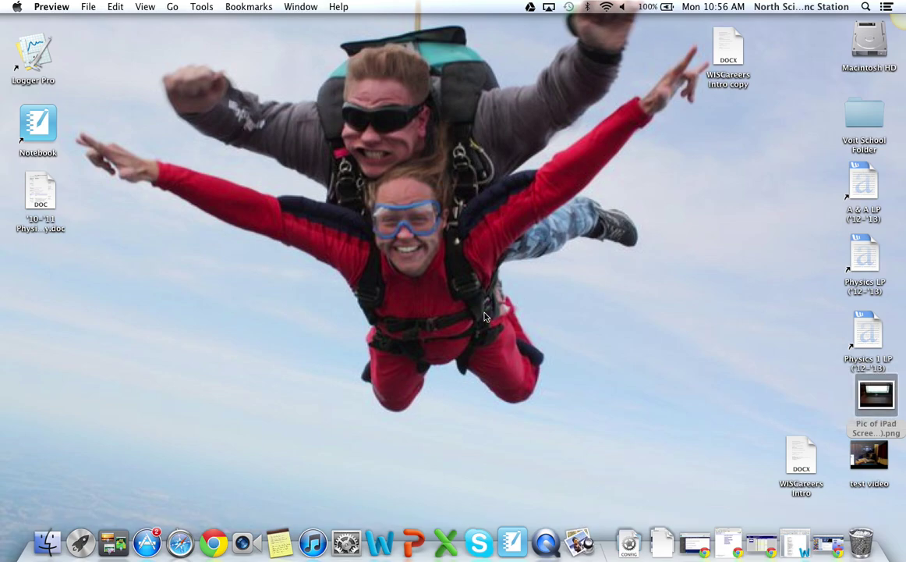
{"action": "left_click", "coordinate": [882, 399]}
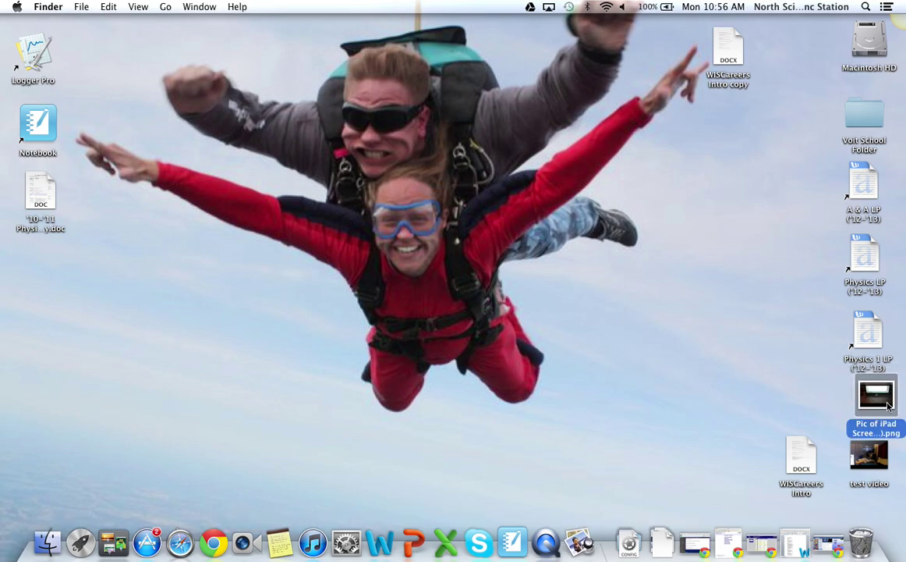
{"action": "key", "text": "space"}
{"action": "left_click_drag", "start_coordinate": [345, 23], "coordinate": [569, 50]}
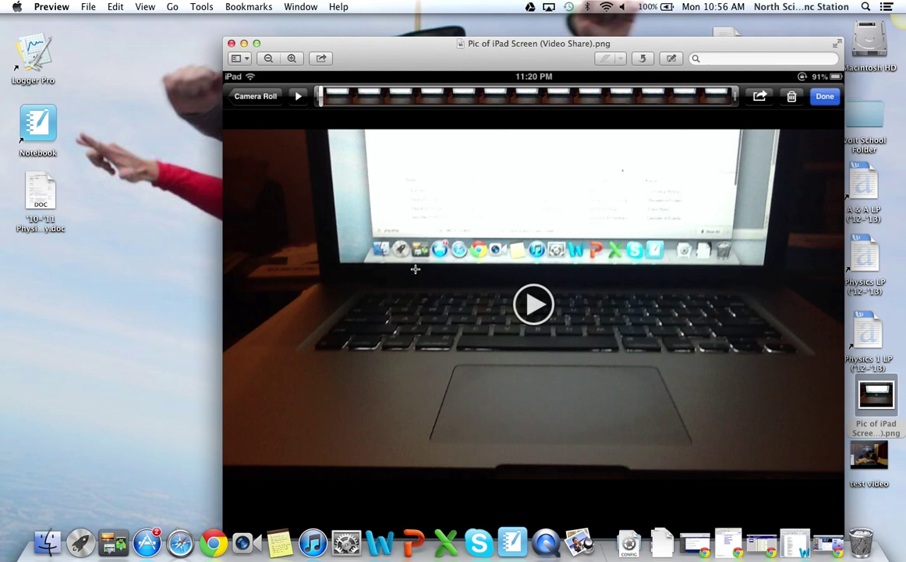
{"action": "left_click_drag", "start_coordinate": [777, 103], "coordinate": [743, 86]}
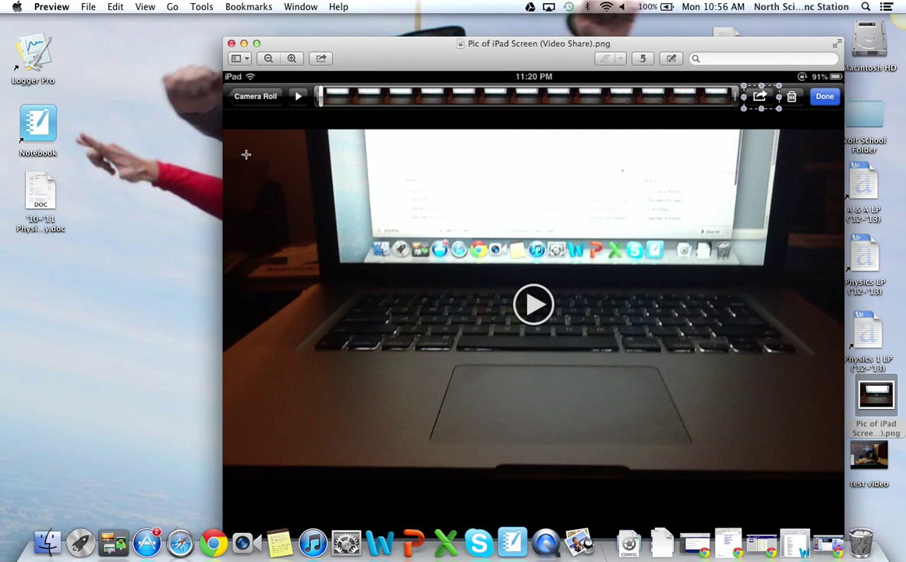
{"action": "left_click", "coordinate": [232, 44]}
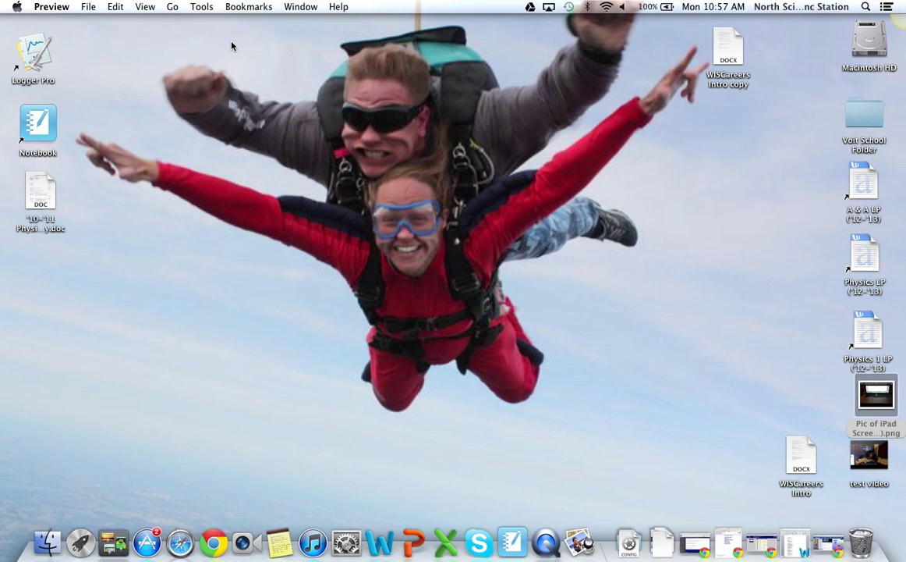
Launch Logger Pro from the desktop and choose Insert > Movie
{"action": "left_click", "coordinate": [49, 60]}
{"action": "double_click", "coordinate": [48, 60]}
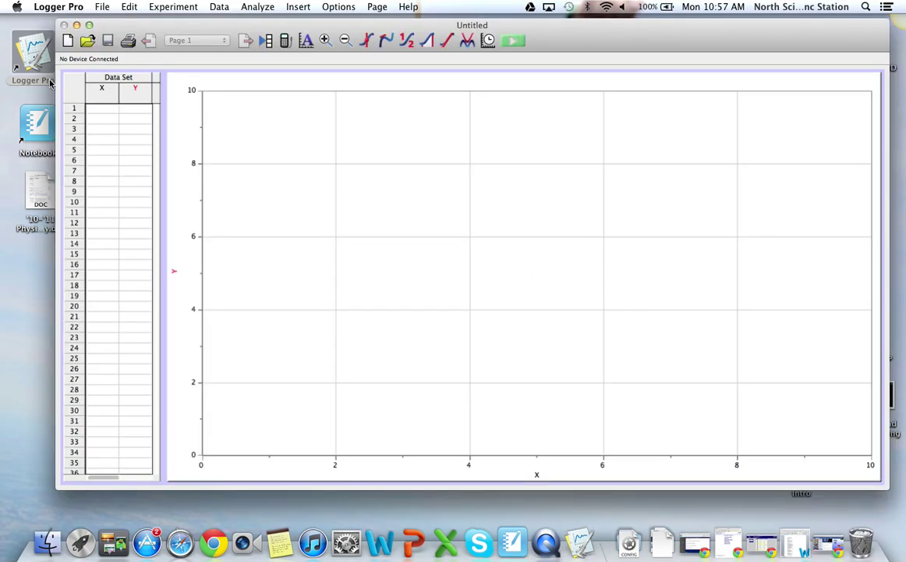
{"action": "left_click", "coordinate": [299, 7]}
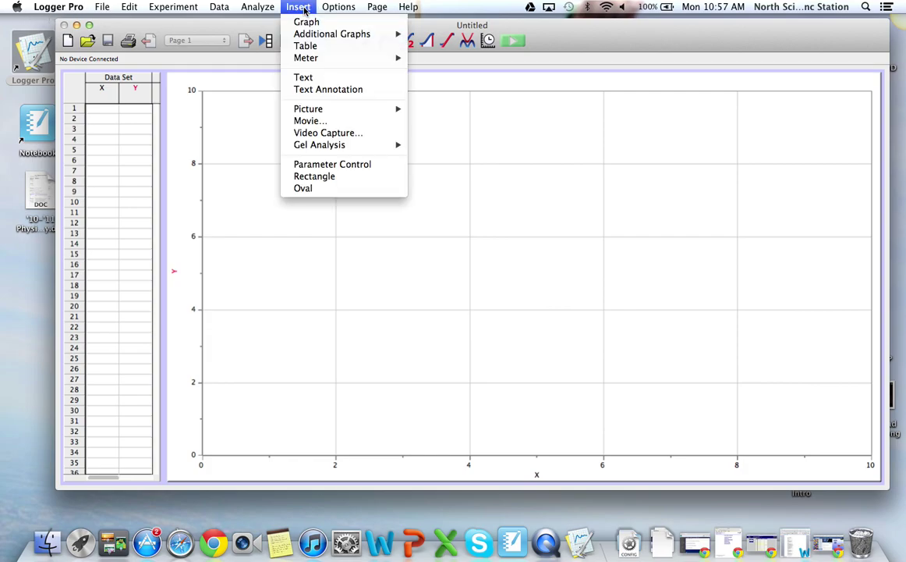
{"action": "left_click", "coordinate": [331, 122]}
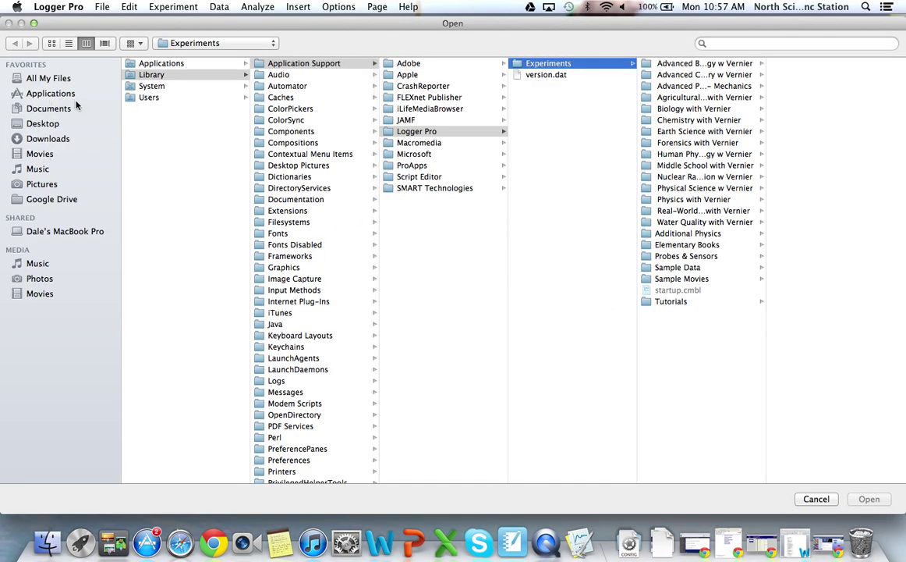
Open Cart Down Ramp (Video) from Desktop > Voit School Folder > Physics 1 > Kinematics
{"action": "left_click", "coordinate": [105, 44]}
{"action": "left_click", "coordinate": [47, 124]}
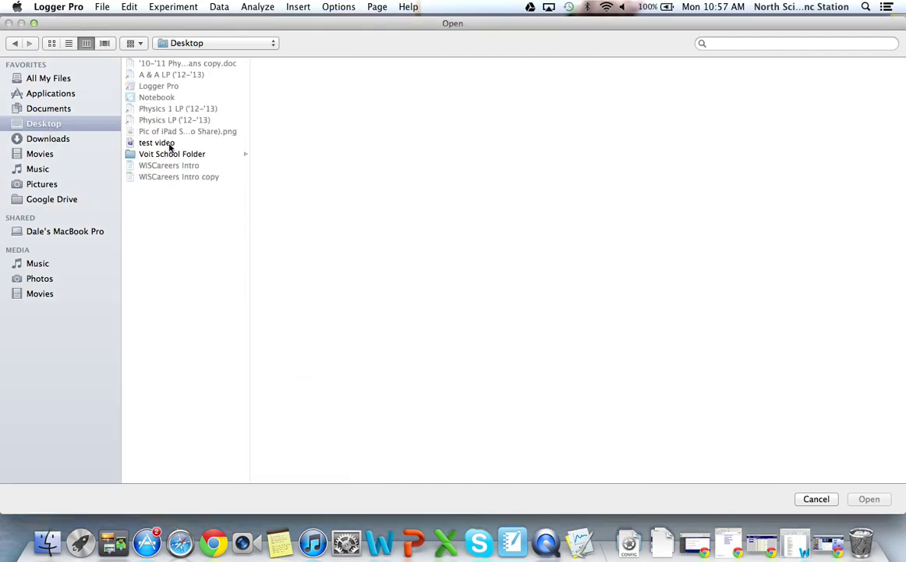
{"action": "left_click", "coordinate": [187, 154]}
{"action": "left_click", "coordinate": [319, 212]}
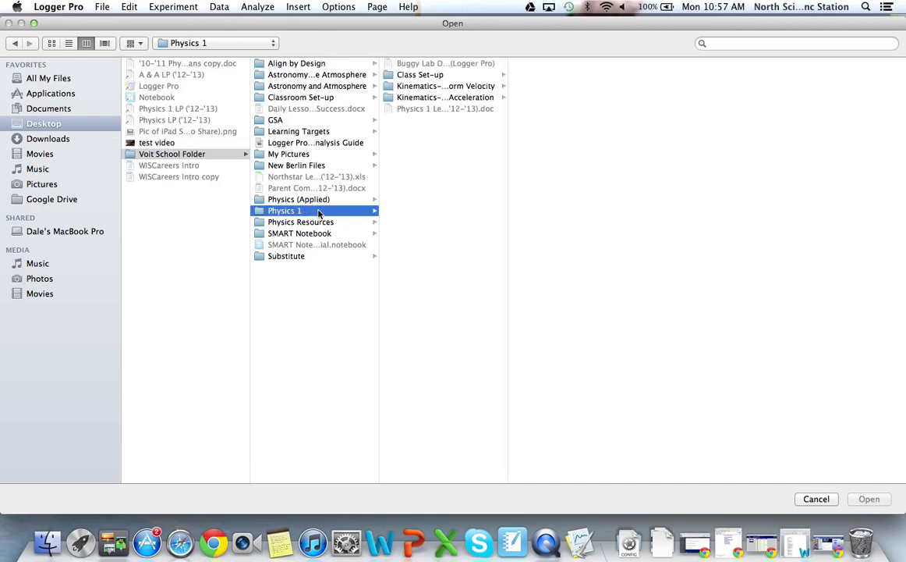
{"action": "left_click", "coordinate": [449, 96]}
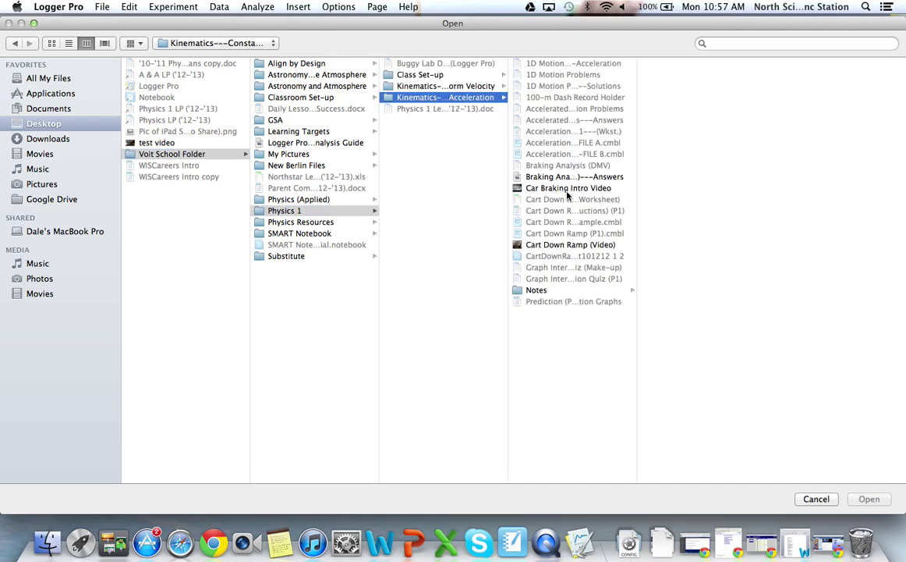
{"action": "left_click", "coordinate": [559, 247]}
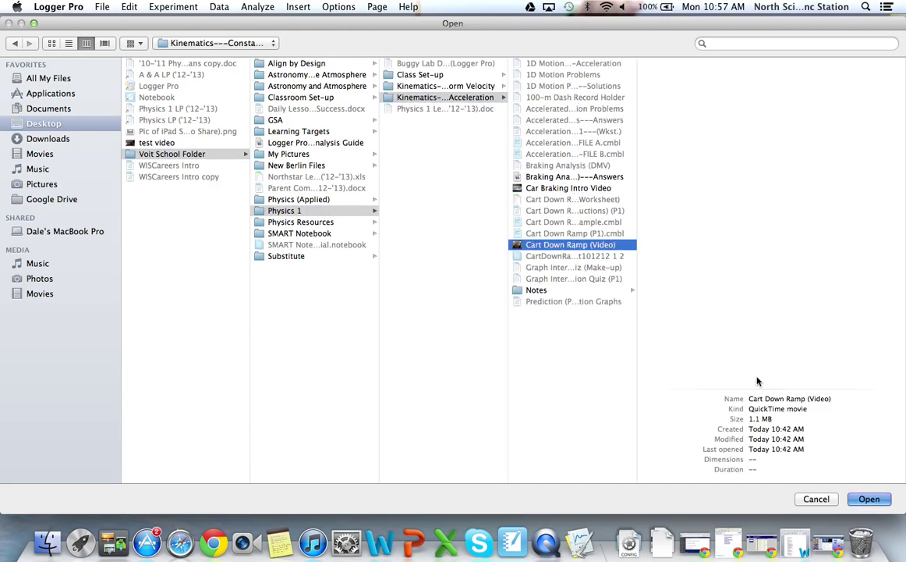
{"action": "left_click", "coordinate": [869, 499]}
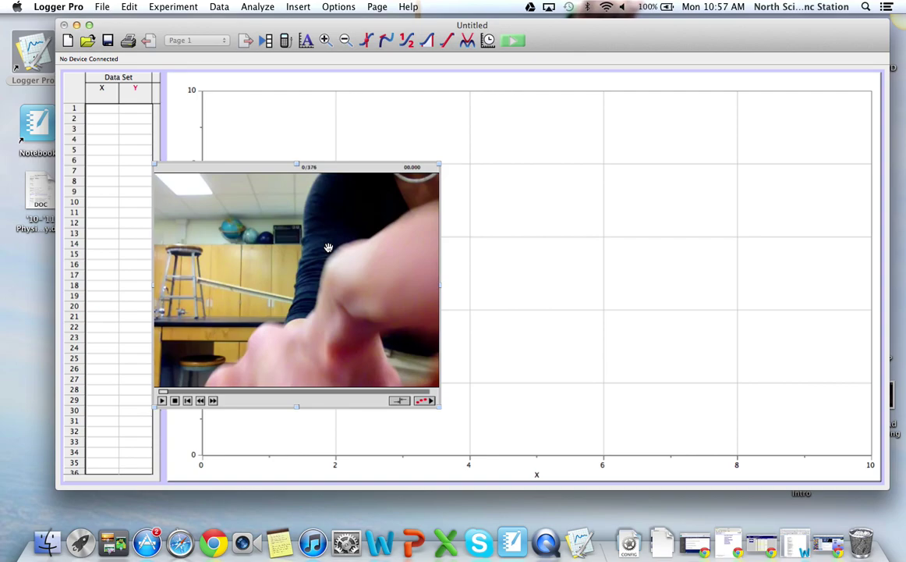
Enlarge the cart movie over most of the graph and enable video analysis
{"action": "left_click_drag", "start_coordinate": [438, 165], "coordinate": [572, 44]}
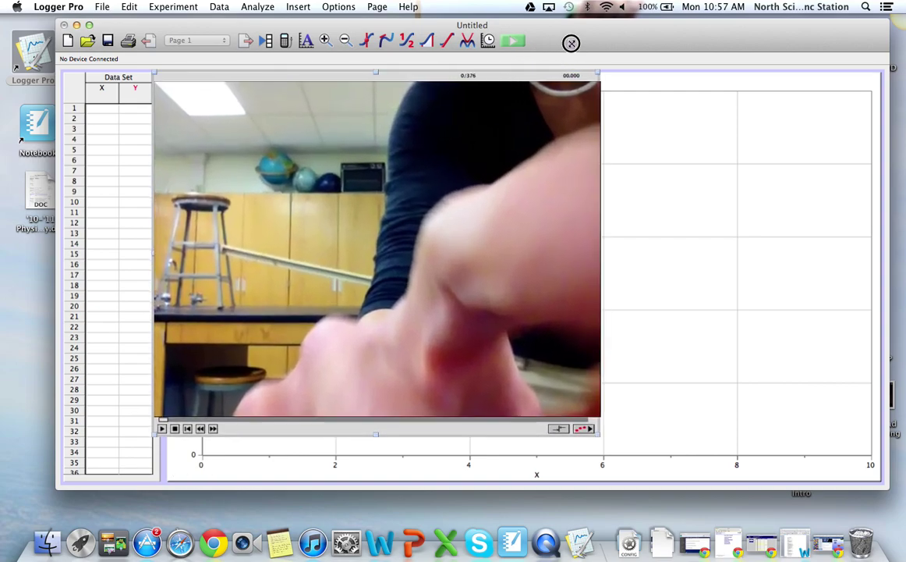
{"action": "left_click", "coordinate": [589, 432]}
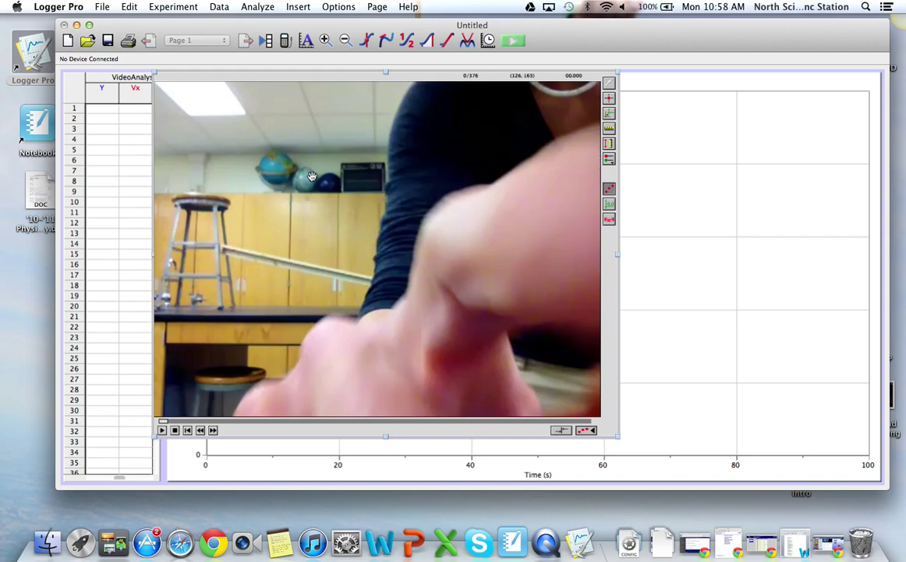
Play, stop, and step the cart movie back to frame 239 of 376, just before release
{"action": "left_click", "coordinate": [163, 431]}
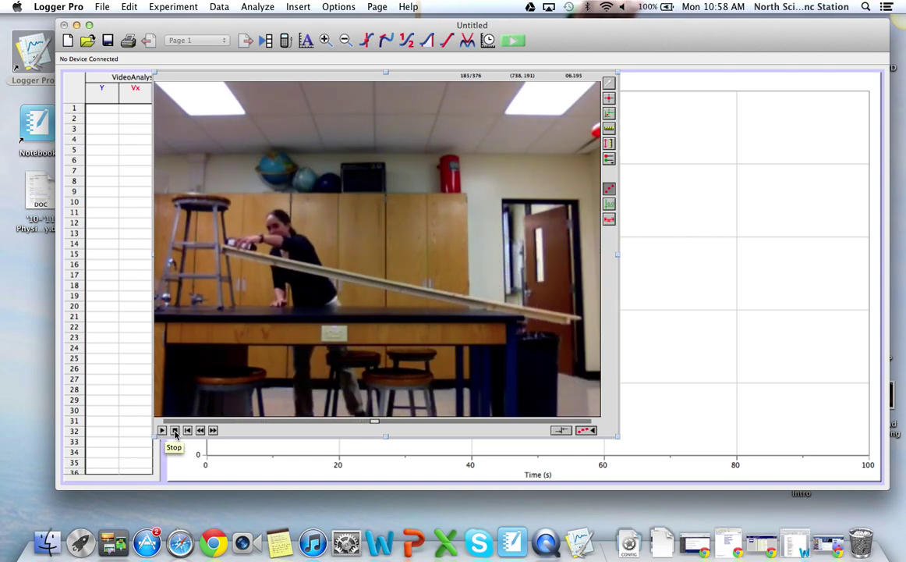
{"action": "left_click", "coordinate": [175, 432]}
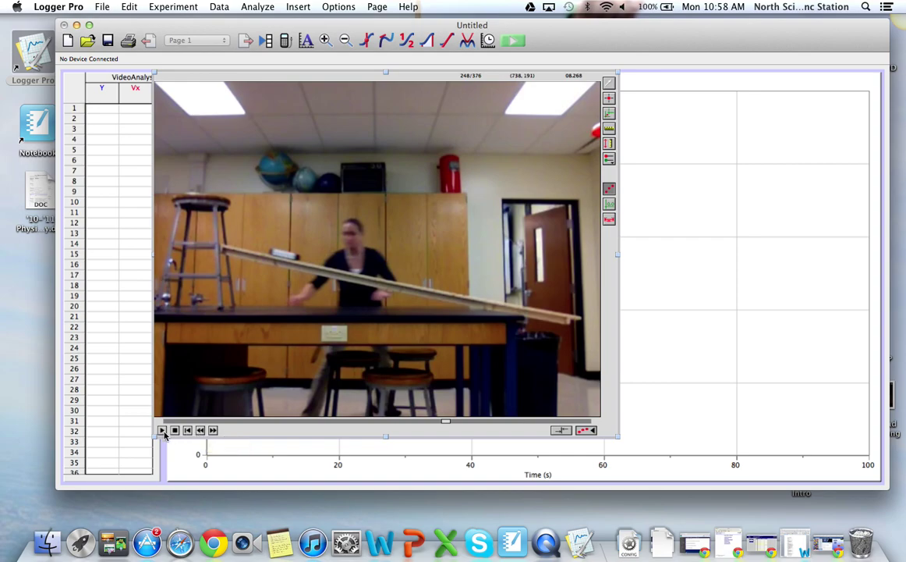
{"action": "left_click", "coordinate": [200, 430]}
{"action": "left_click", "coordinate": [200, 430]}
{"action": "left_click", "coordinate": [200, 431]}
{"action": "left_click", "coordinate": [200, 431]}
{"action": "left_click", "coordinate": [201, 430]}
{"action": "left_click", "coordinate": [200, 430]}
{"action": "left_click", "coordinate": [201, 431]}
{"action": "left_click", "coordinate": [201, 430]}
{"action": "left_click", "coordinate": [200, 430]}
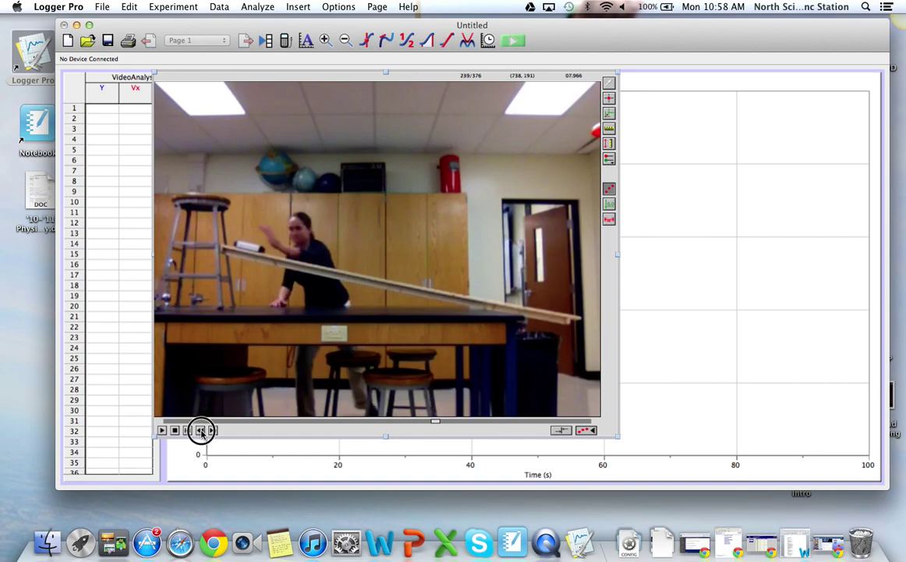
{"action": "left_click", "coordinate": [200, 430]}
{"action": "left_click", "coordinate": [201, 430]}
{"action": "left_click", "coordinate": [200, 430]}
{"action": "left_click", "coordinate": [201, 431]}
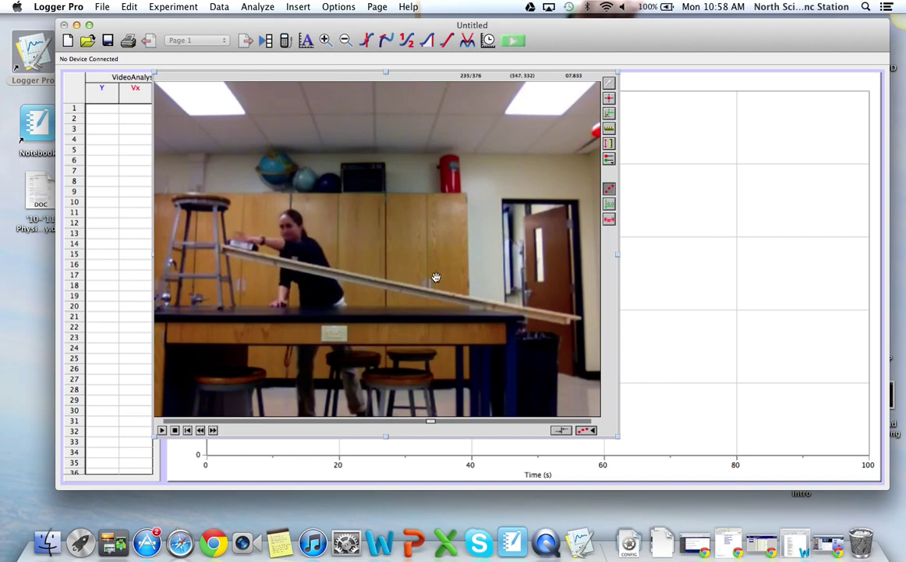
Set the video scale with a line across the cart measuring 0.17 m
{"action": "left_click", "coordinate": [609, 131]}
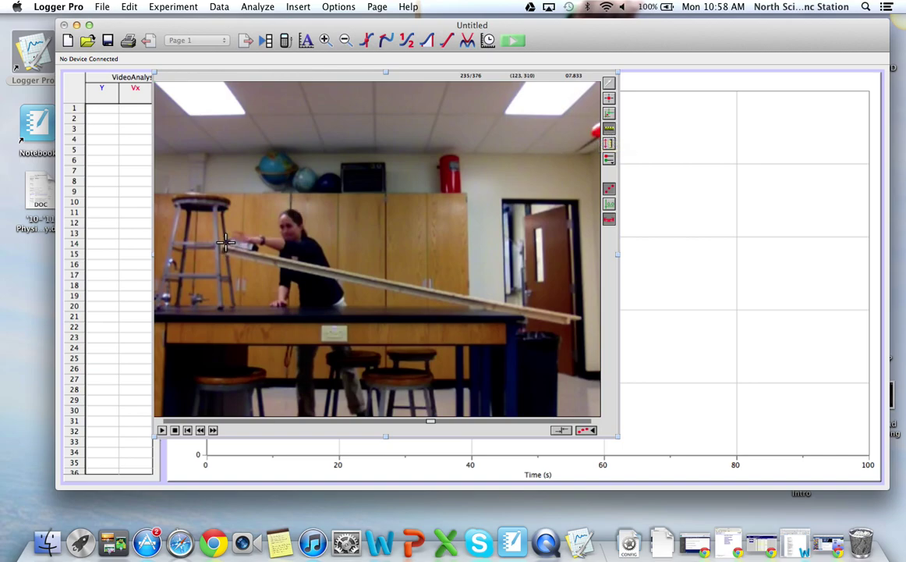
{"action": "left_click_drag", "start_coordinate": [225, 242], "coordinate": [257, 248]}
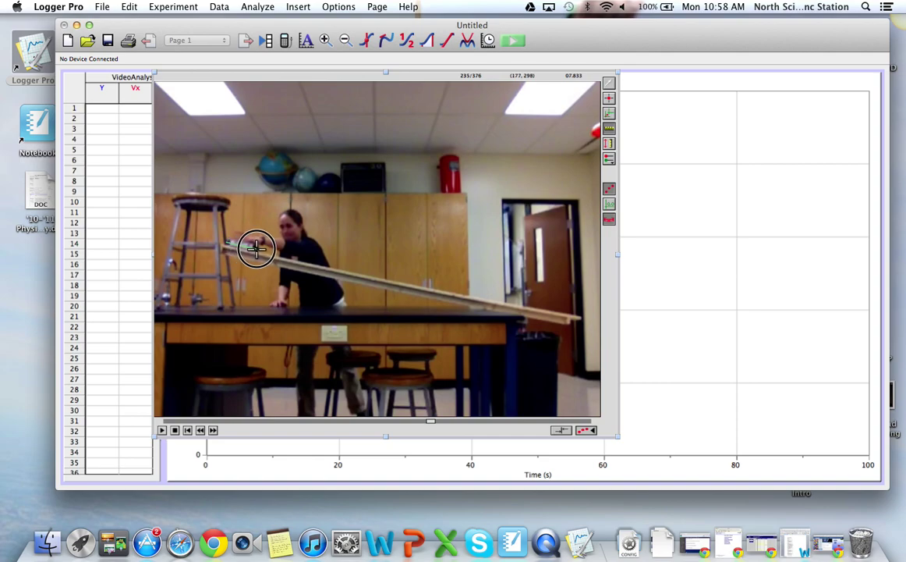
{"action": "left_click_drag", "start_coordinate": [257, 248], "coordinate": [257, 248]}
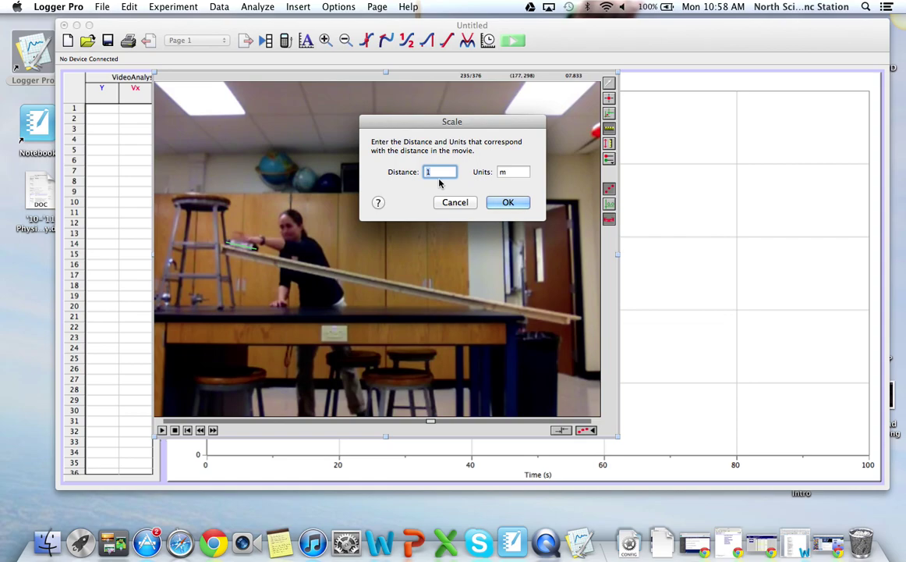
{"action": "key", "text": "BackSpace"}
{"action": "type", "text": ".17"}
{"action": "left_click", "coordinate": [508, 203]}
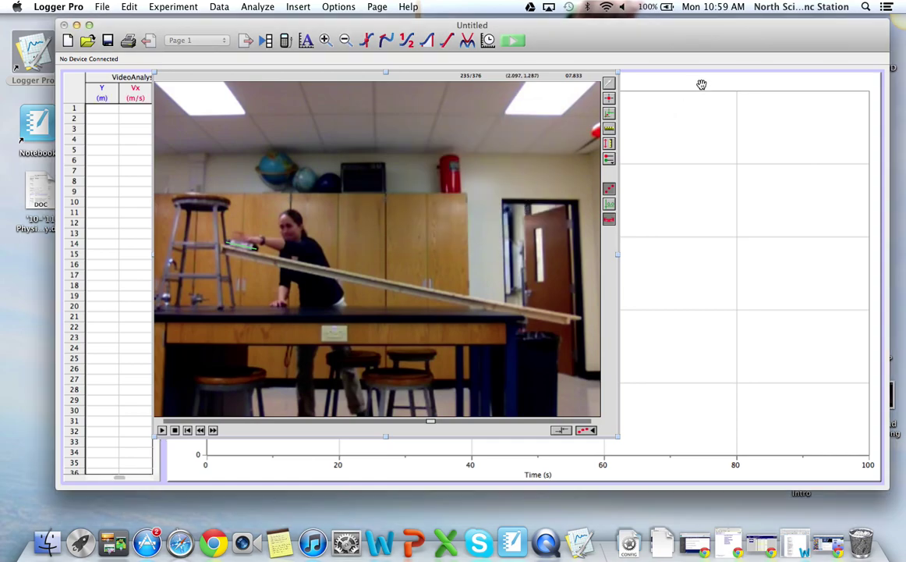
Place the origin on the cart at the ramp top and rotate the x-axis along the ramp
{"action": "left_click", "coordinate": [610, 115]}
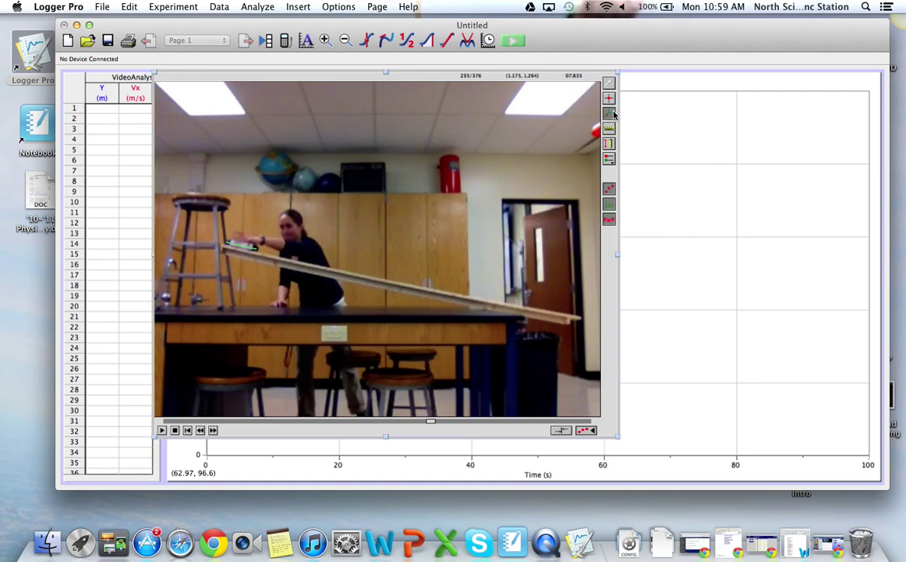
{"action": "left_click", "coordinate": [257, 249]}
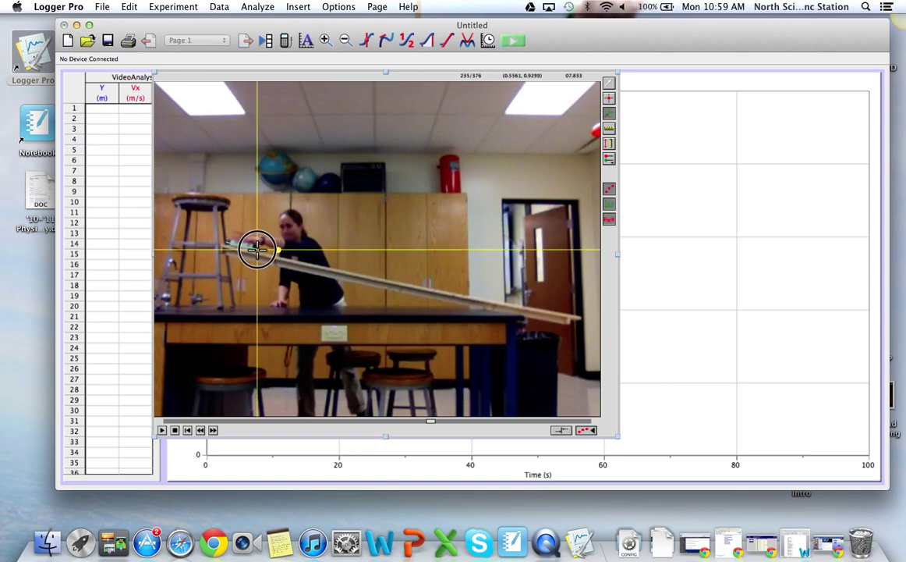
{"action": "left_click_drag", "start_coordinate": [256, 249], "coordinate": [257, 248]}
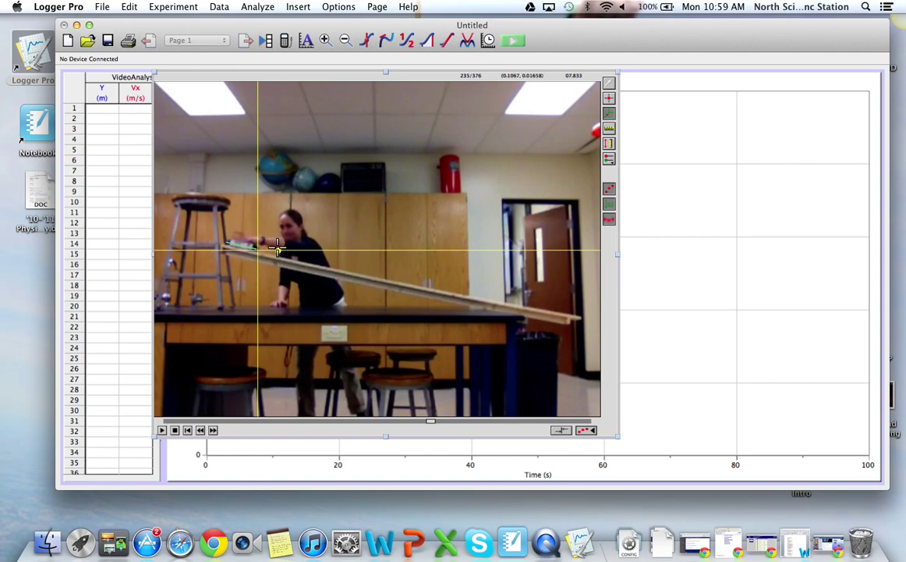
{"action": "left_click", "coordinate": [278, 249]}
{"action": "left_click_drag", "start_coordinate": [279, 249], "coordinate": [279, 254]}
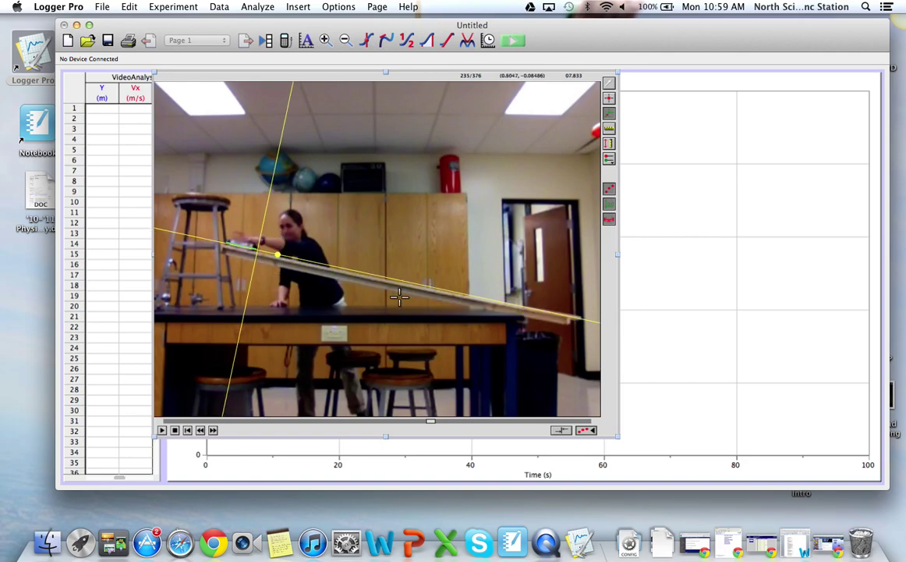
With Add Point, mark the cart's position in the first nineteen frames after release
{"action": "left_click", "coordinate": [610, 99]}
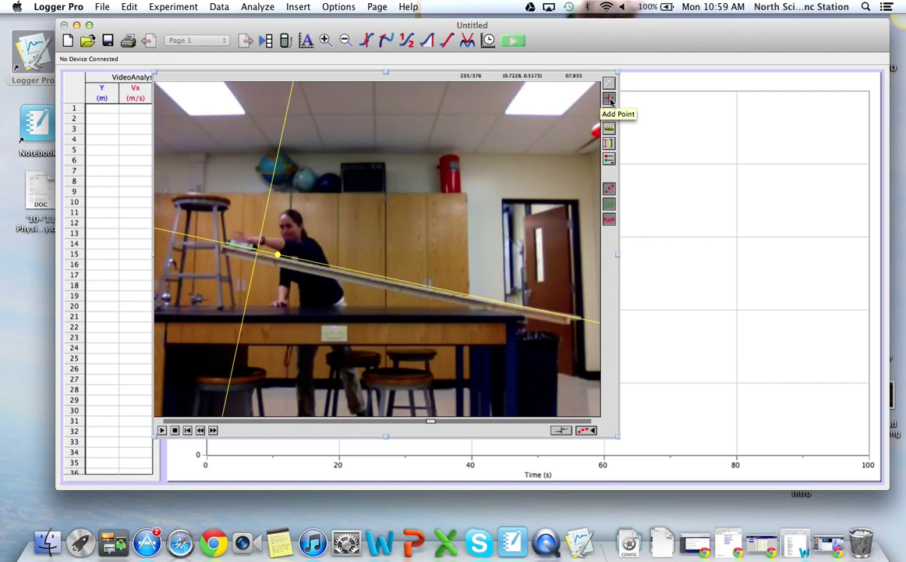
{"action": "left_click", "coordinate": [258, 248]}
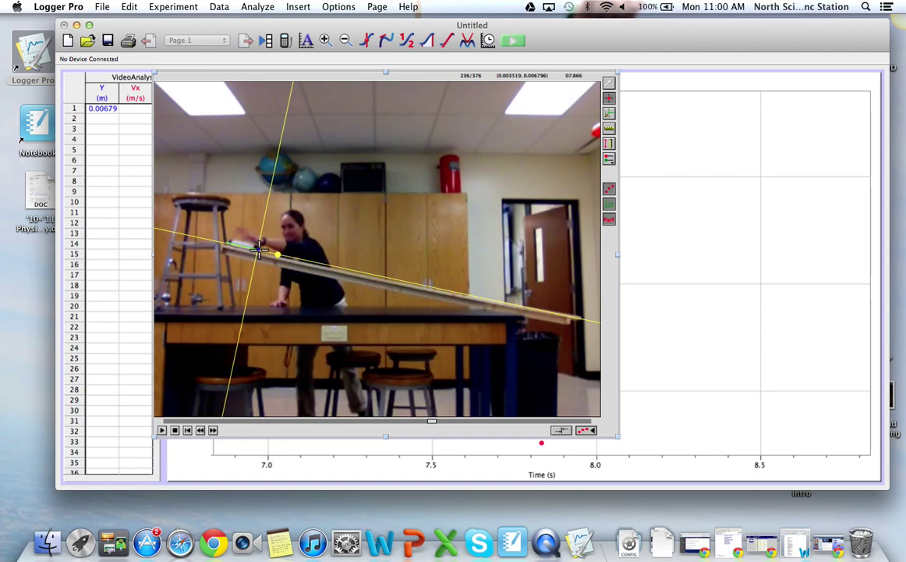
{"action": "left_click", "coordinate": [260, 250]}
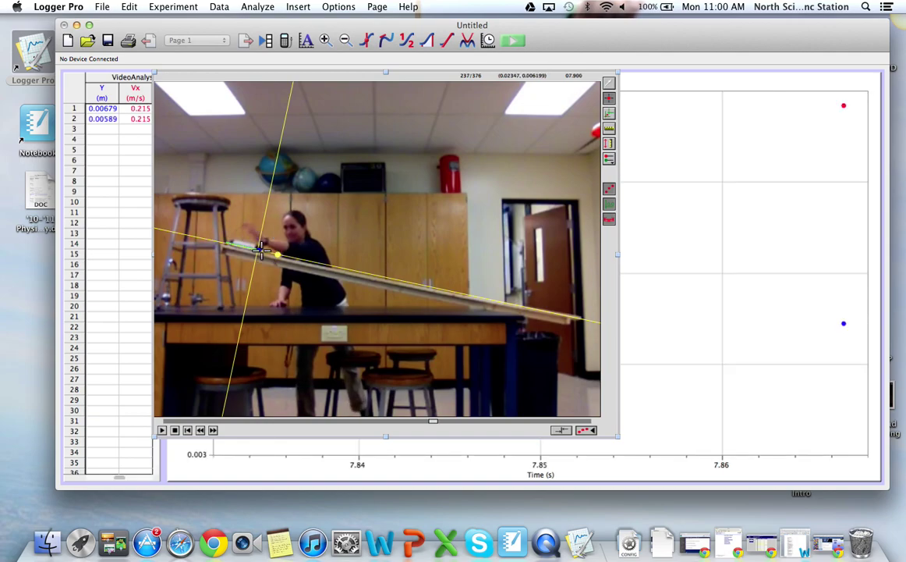
{"action": "left_click", "coordinate": [260, 250]}
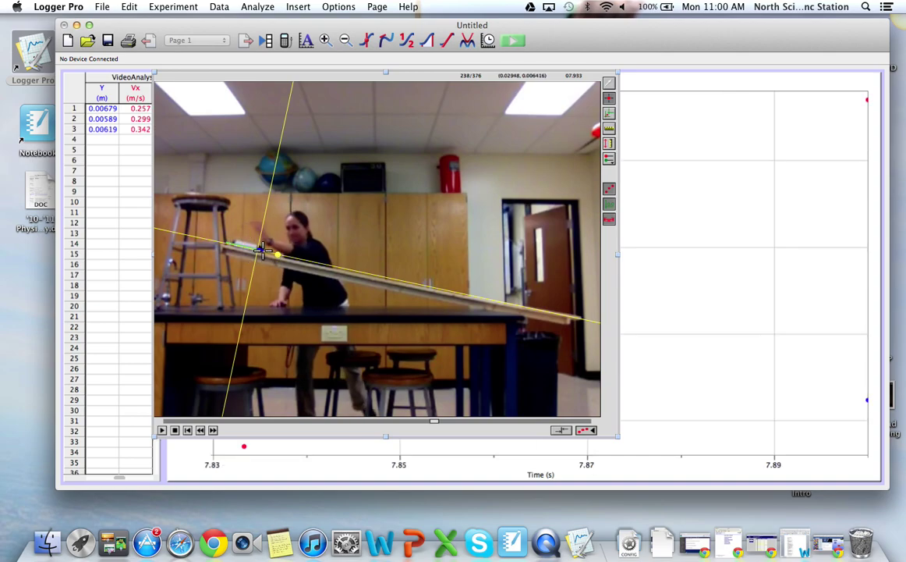
{"action": "left_click", "coordinate": [260, 250]}
{"action": "left_click", "coordinate": [266, 250]}
{"action": "left_click", "coordinate": [269, 250]}
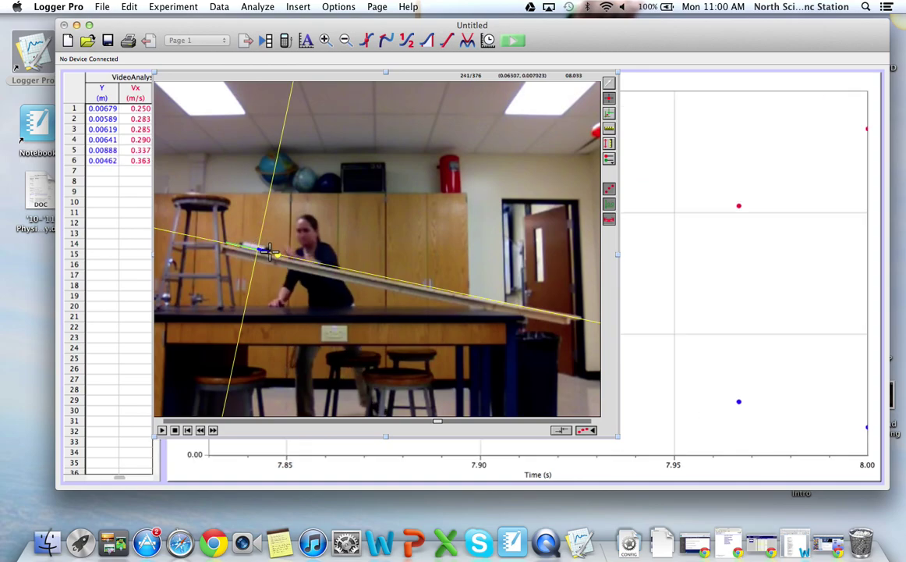
{"action": "left_click", "coordinate": [272, 250]}
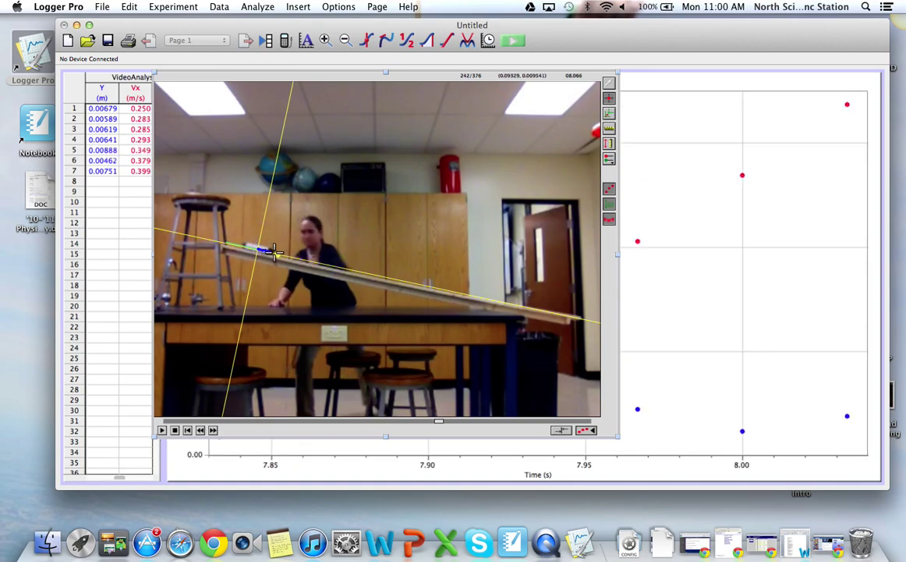
{"action": "left_click", "coordinate": [276, 251]}
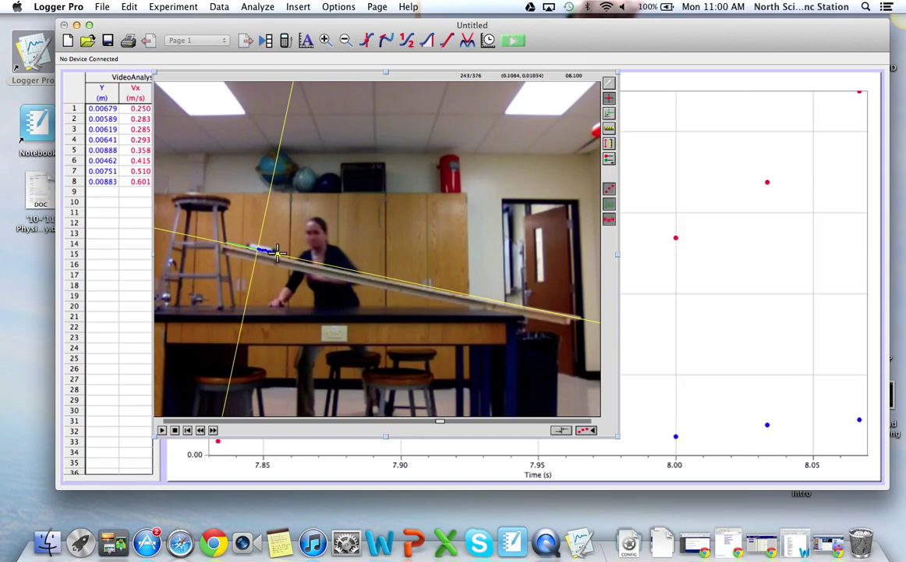
{"action": "left_click", "coordinate": [280, 251]}
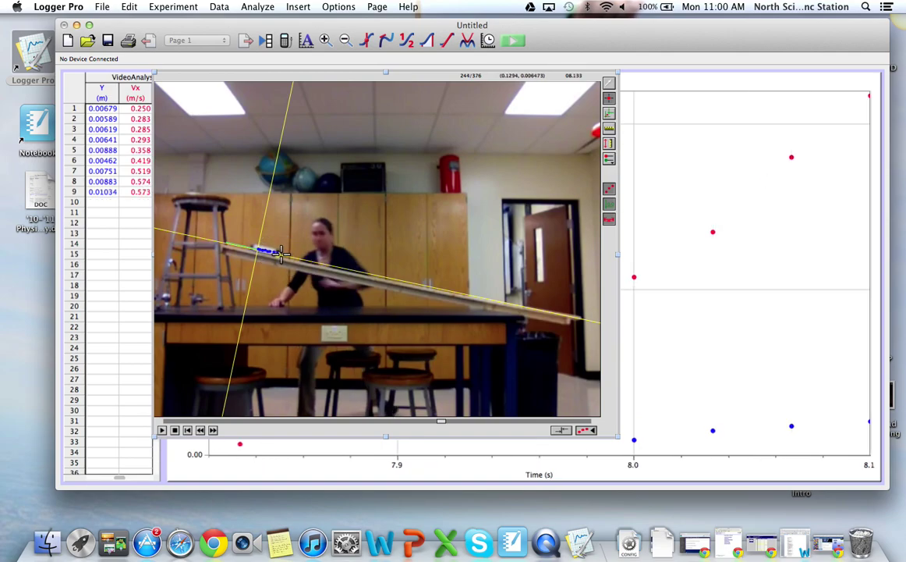
{"action": "left_click", "coordinate": [284, 251]}
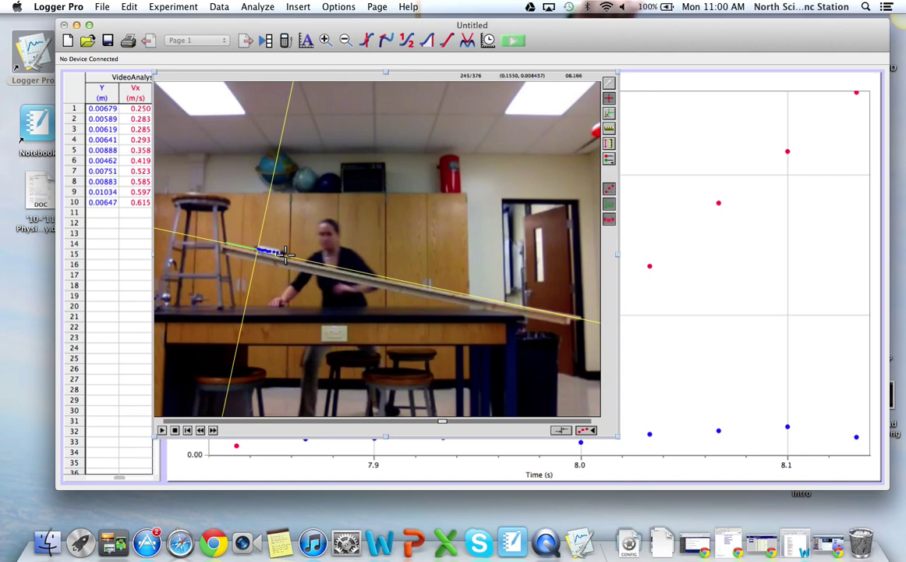
{"action": "left_click", "coordinate": [288, 252]}
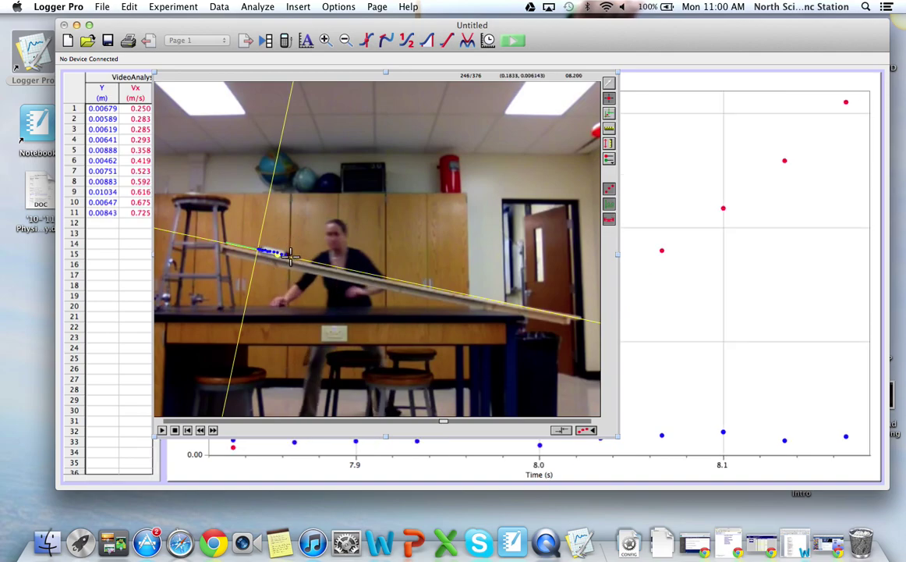
{"action": "left_click", "coordinate": [293, 255]}
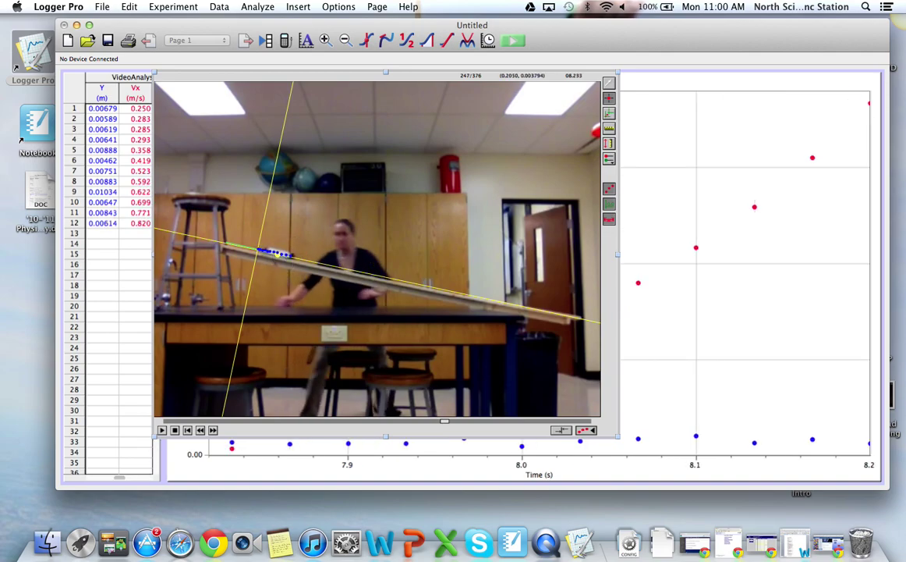
{"action": "left_click", "coordinate": [300, 259]}
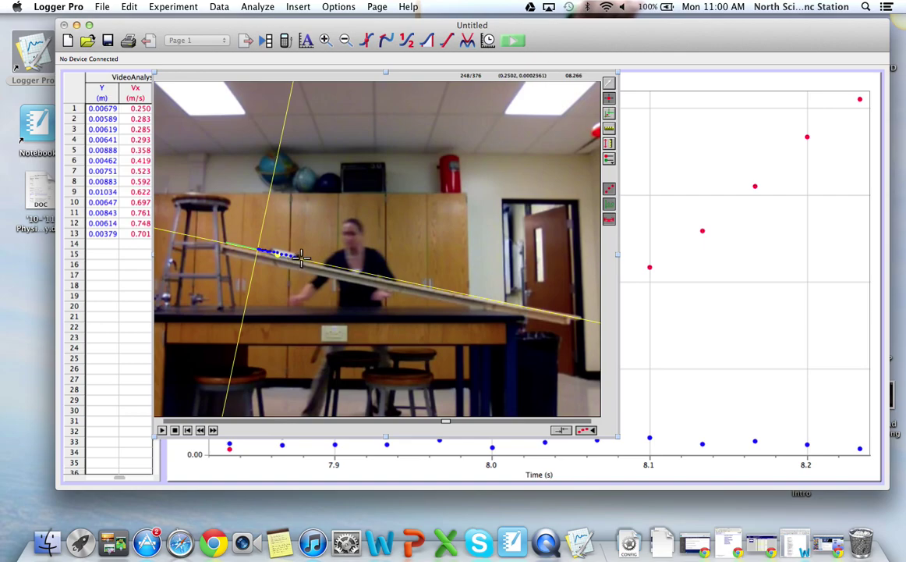
{"action": "left_click", "coordinate": [305, 258]}
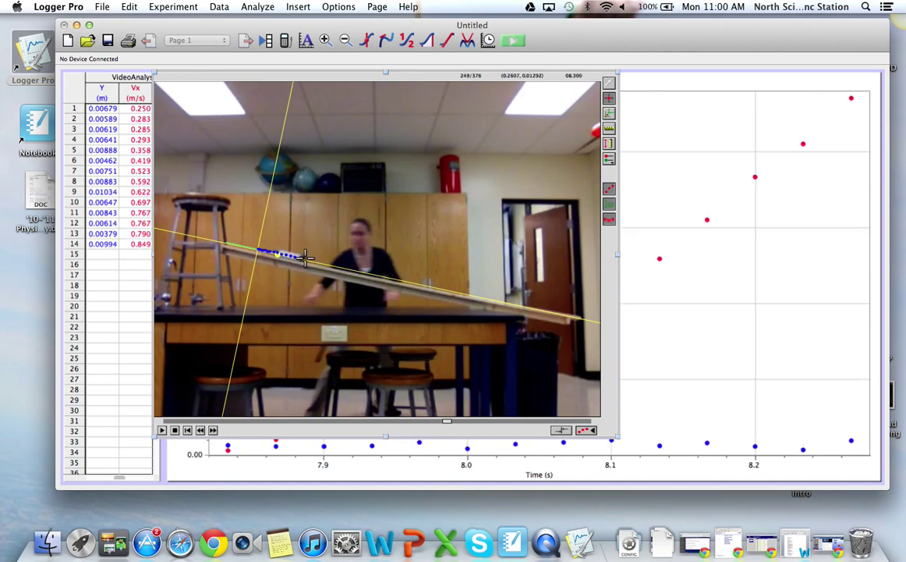
{"action": "left_click", "coordinate": [313, 262]}
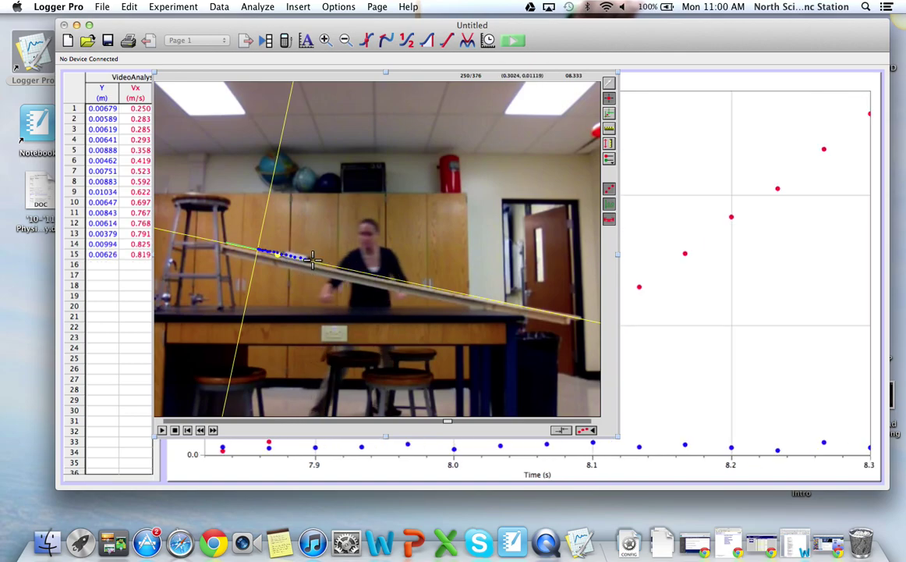
{"action": "left_click", "coordinate": [316, 260]}
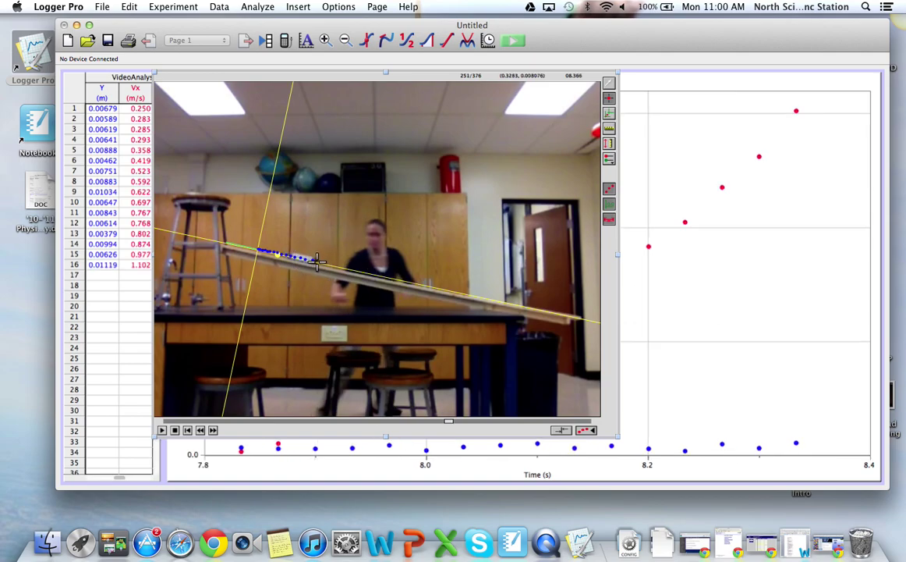
{"action": "left_click", "coordinate": [323, 263]}
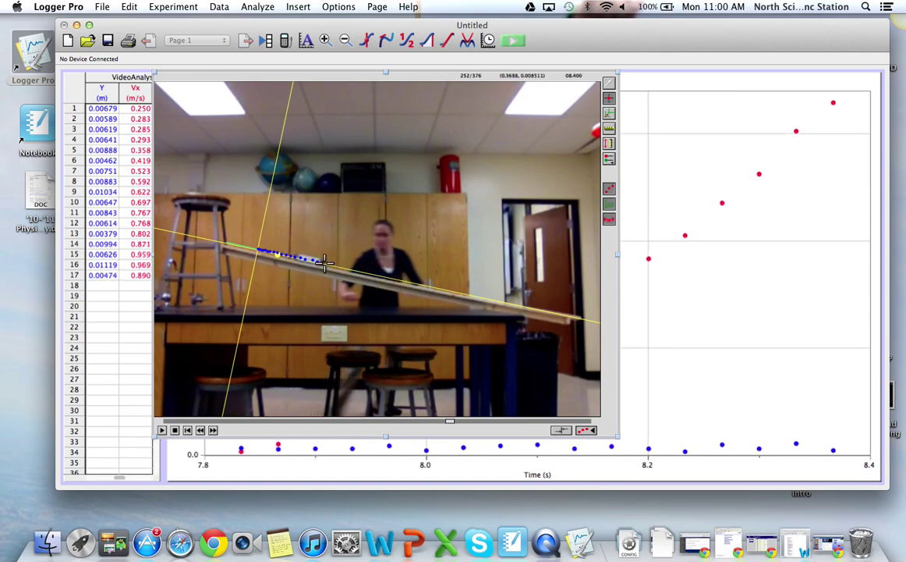
{"action": "left_click", "coordinate": [333, 263]}
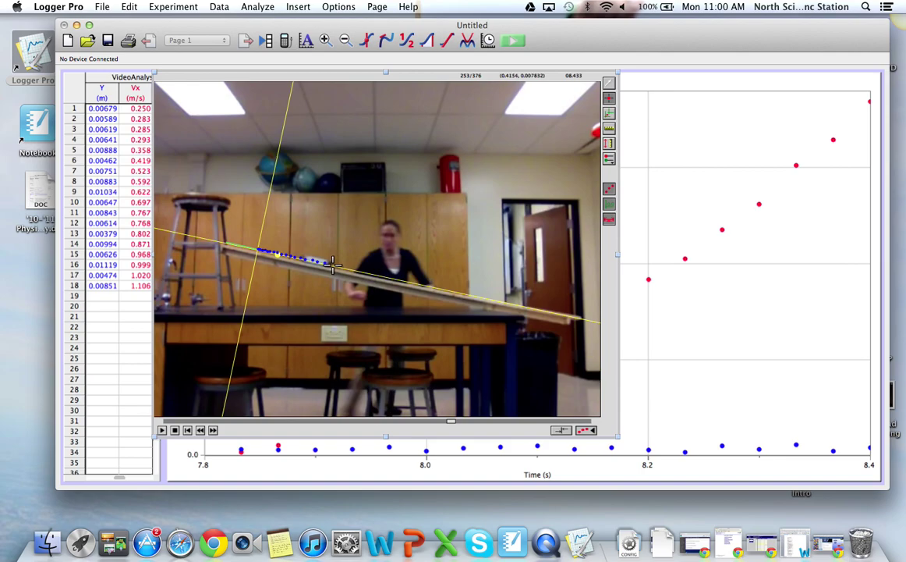
{"action": "left_click", "coordinate": [338, 264]}
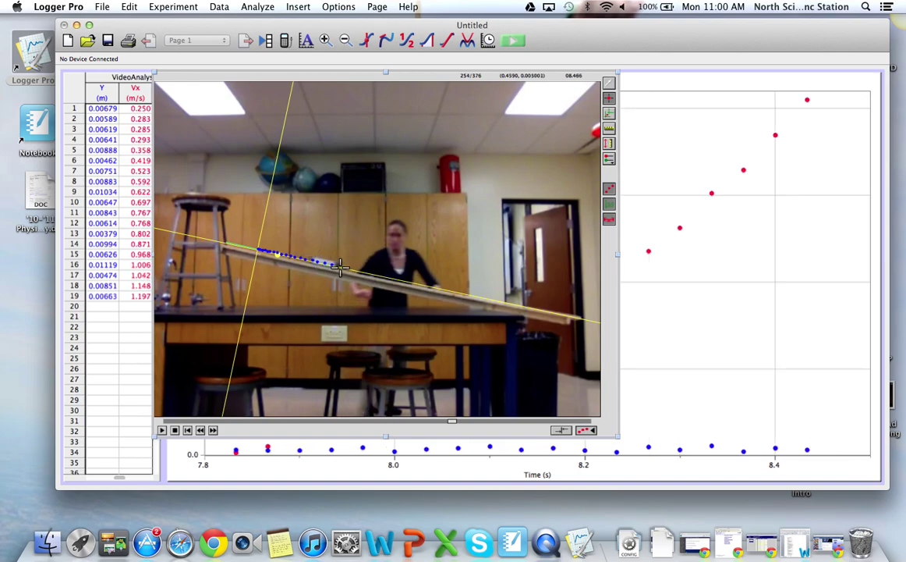
Continue marking the cart frame by frame down to the bottom of the ramp
{"action": "left_click", "coordinate": [342, 264]}
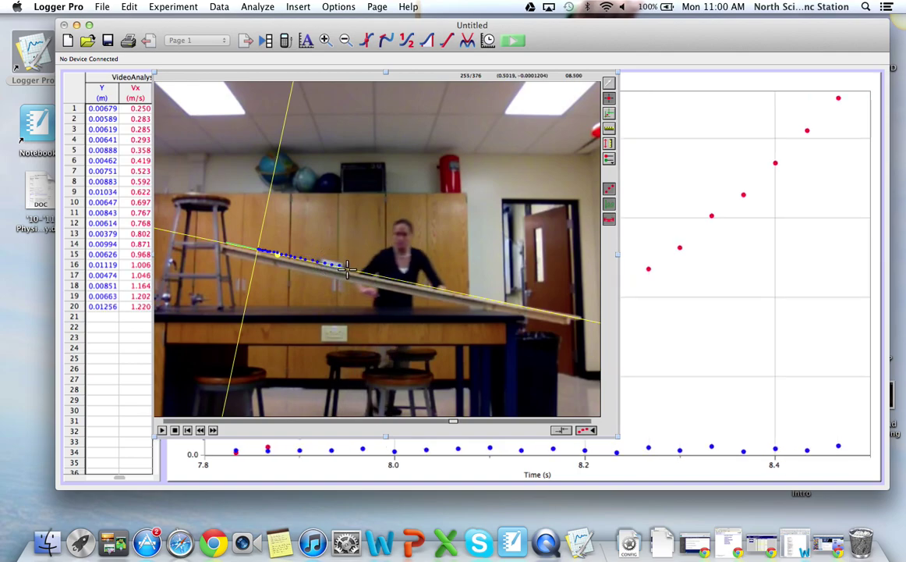
{"action": "left_click", "coordinate": [348, 266]}
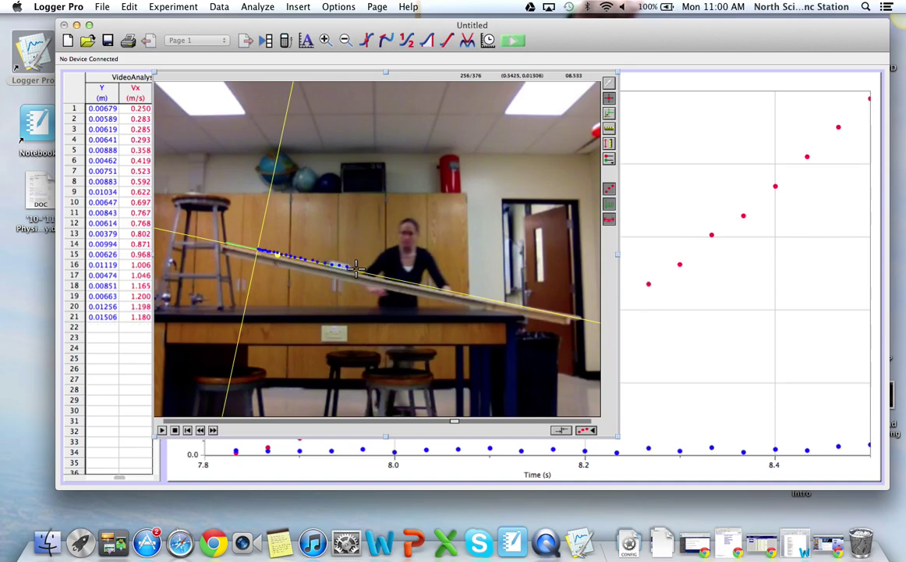
{"action": "left_click", "coordinate": [353, 268]}
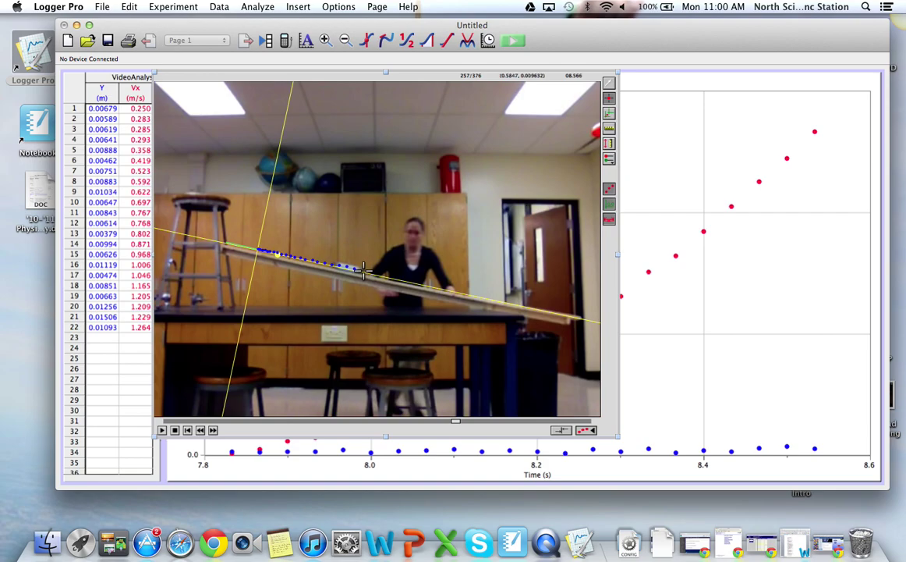
{"action": "left_click", "coordinate": [364, 270]}
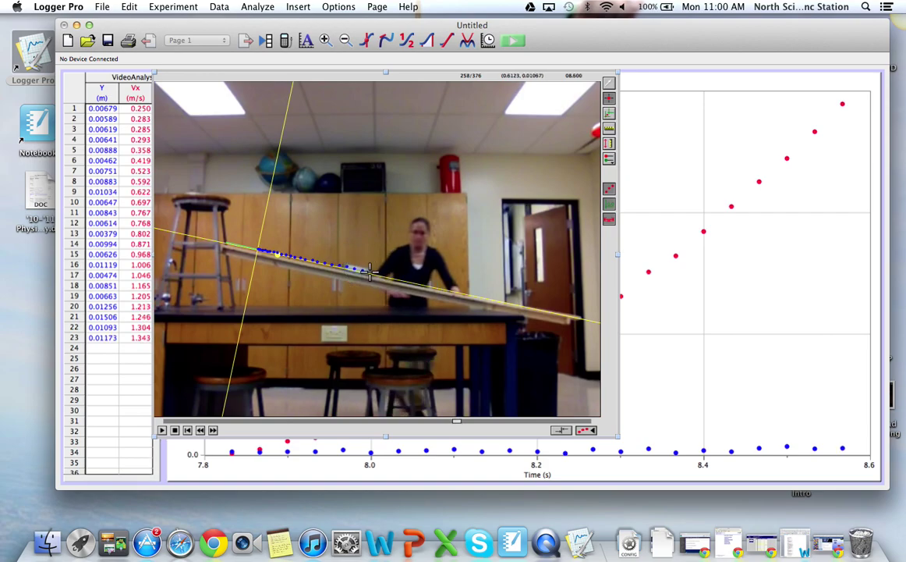
{"action": "left_click", "coordinate": [372, 270]}
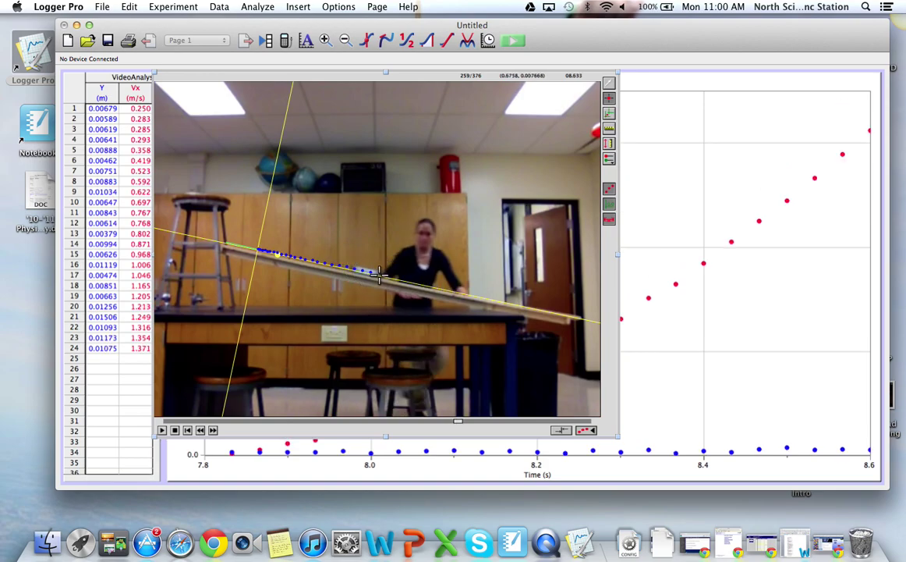
{"action": "left_click", "coordinate": [381, 272]}
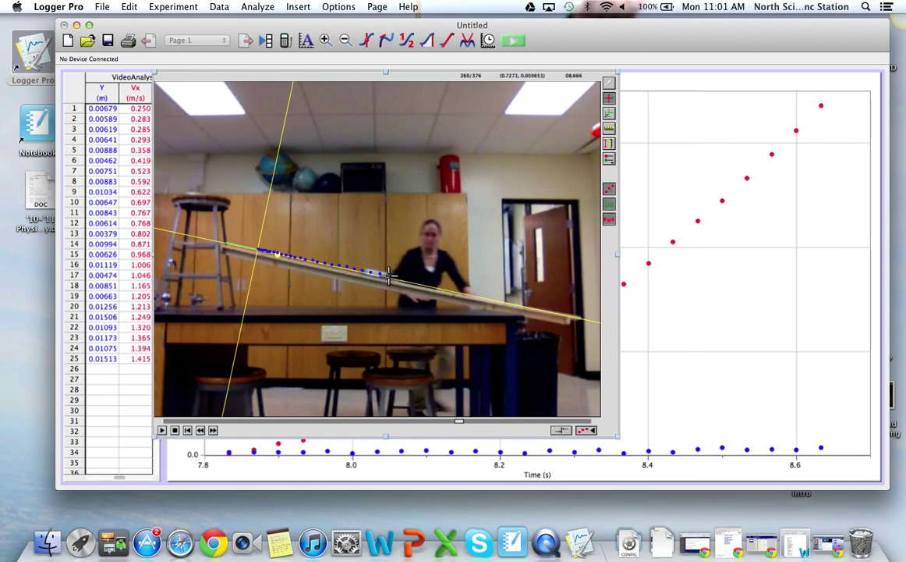
{"action": "left_click", "coordinate": [389, 275]}
{"action": "left_click", "coordinate": [399, 277]}
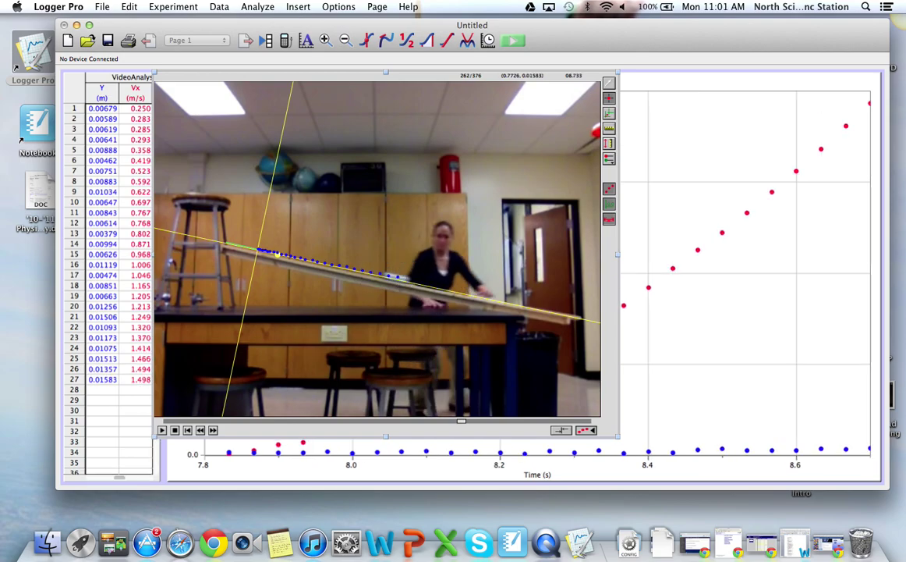
{"action": "left_click", "coordinate": [409, 279]}
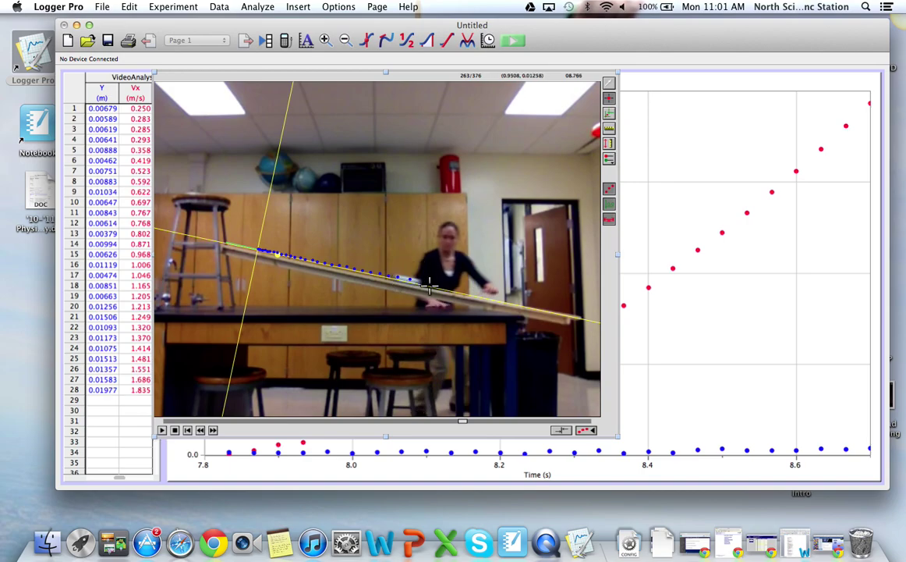
{"action": "left_click", "coordinate": [426, 283]}
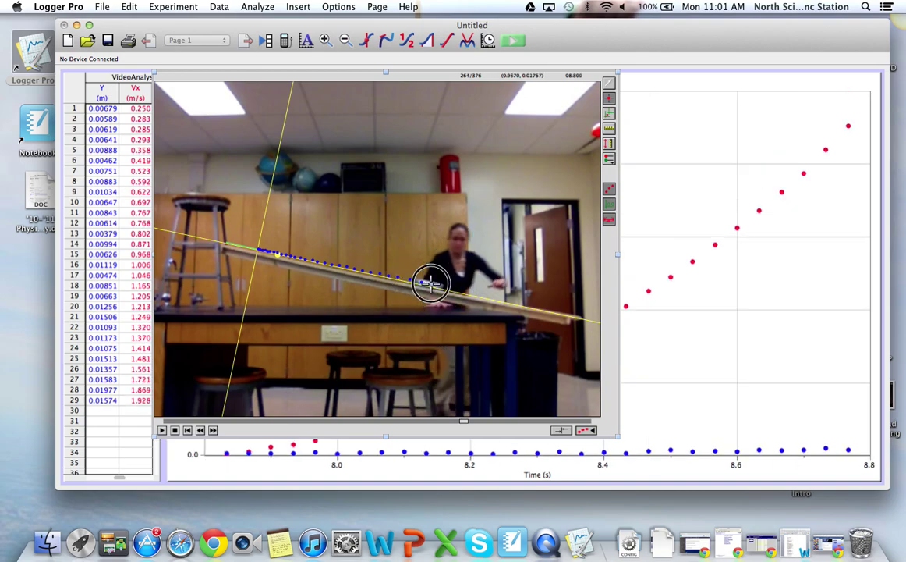
{"action": "left_click", "coordinate": [443, 287]}
{"action": "left_click", "coordinate": [458, 290]}
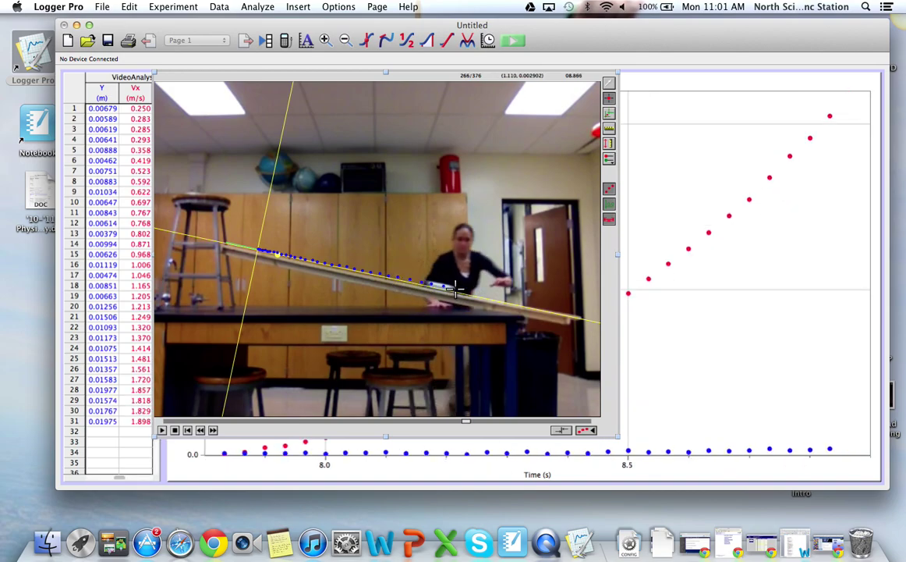
{"action": "left_click", "coordinate": [473, 293]}
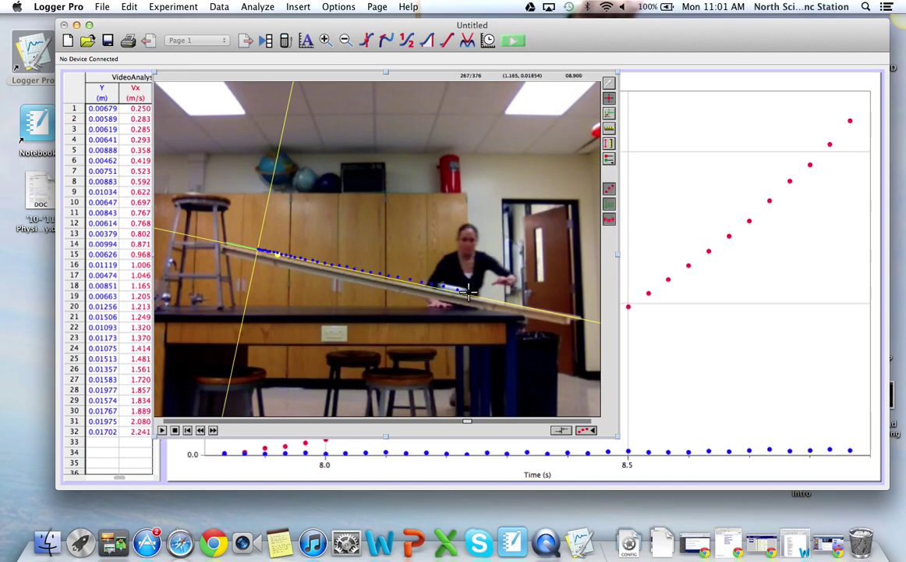
{"action": "left_click", "coordinate": [485, 296]}
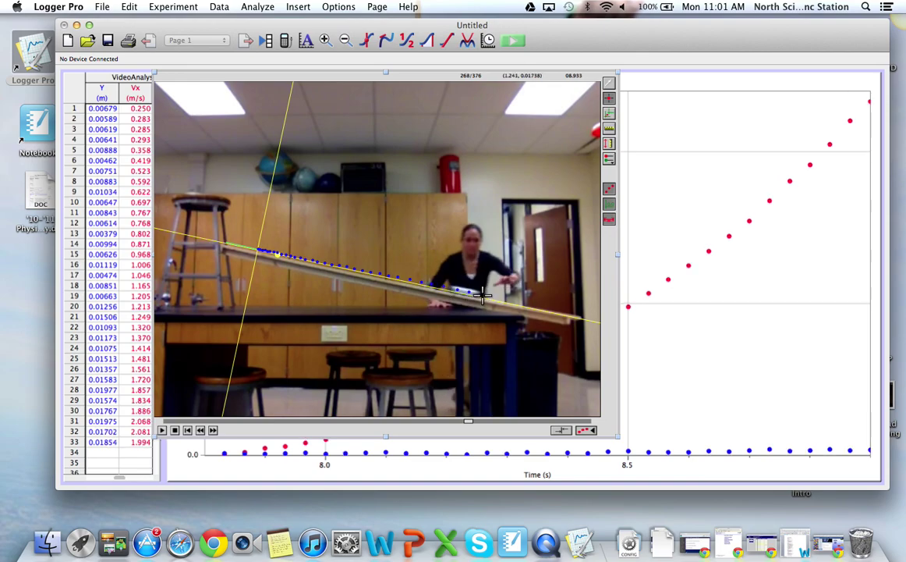
{"action": "left_click", "coordinate": [493, 297]}
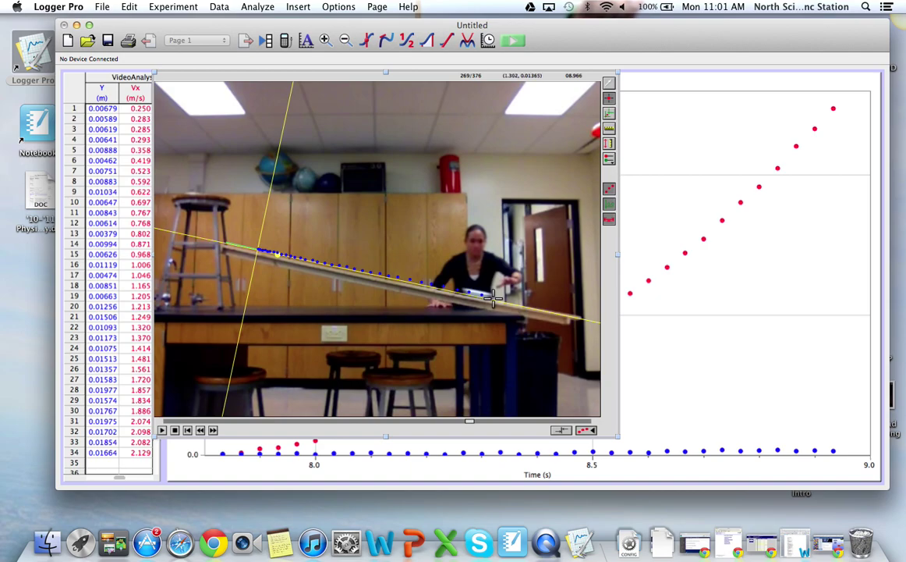
{"action": "left_click", "coordinate": [505, 299]}
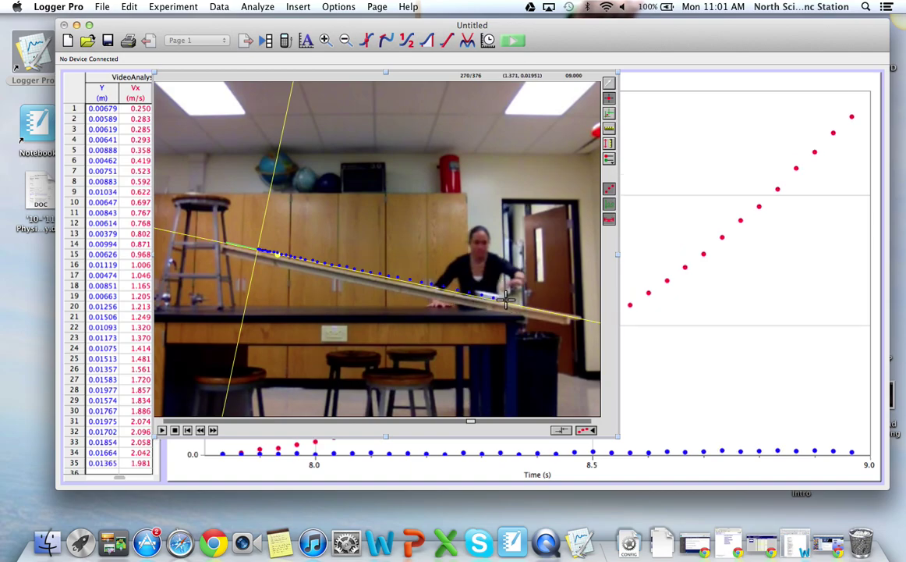
{"action": "left_click", "coordinate": [521, 302]}
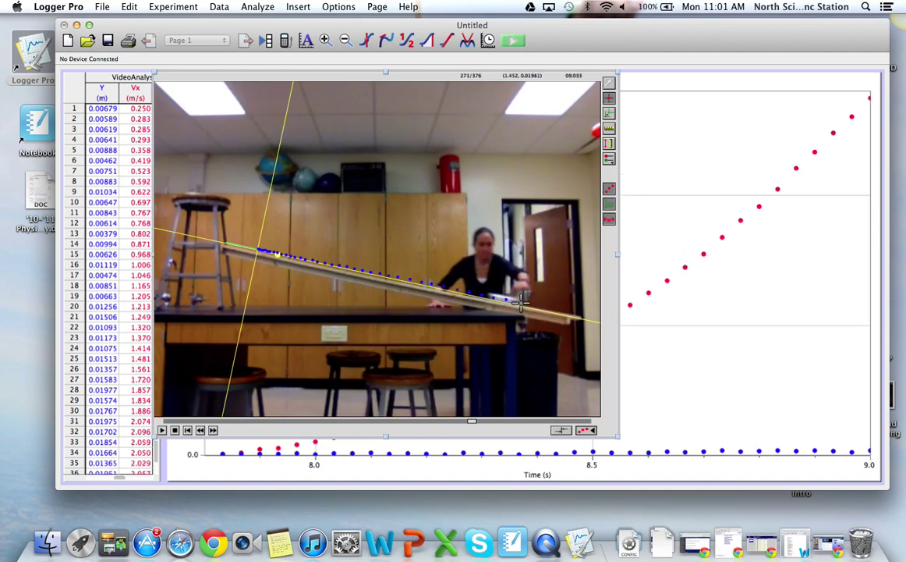
{"action": "left_click", "coordinate": [531, 305]}
{"action": "left_click", "coordinate": [541, 305]}
{"action": "left_click", "coordinate": [552, 307]}
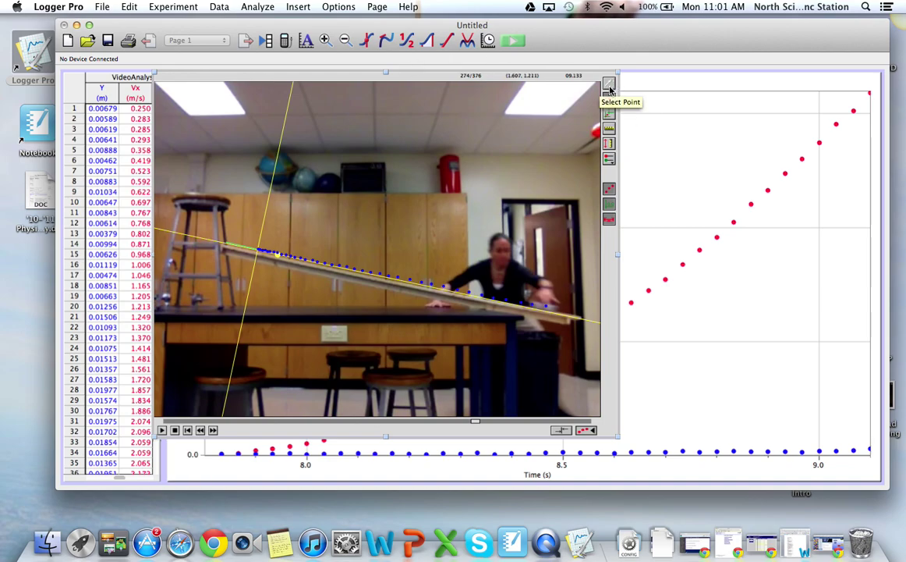
Bring the position-versus-time graph in front of the cart video
{"action": "left_click", "coordinate": [663, 138]}
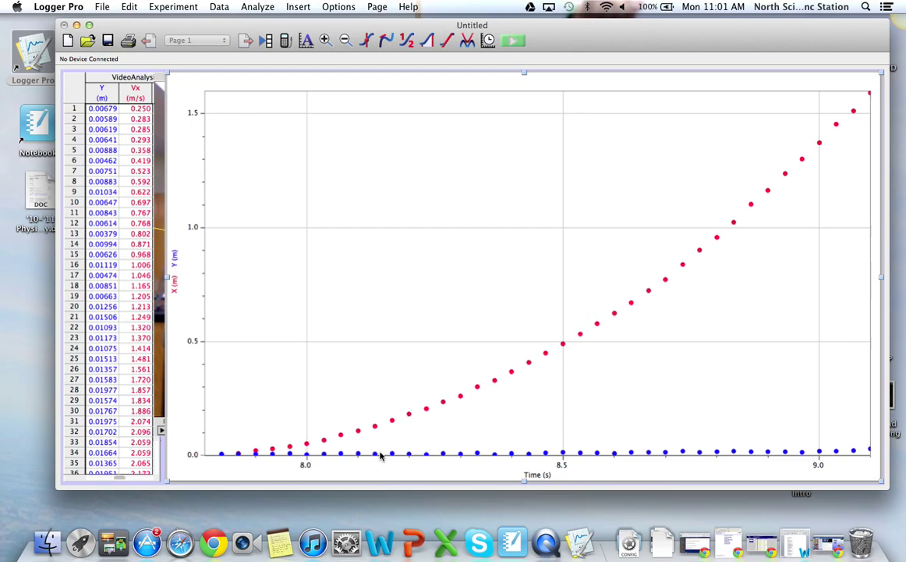
Set the graph's vertical axis to X only and select all the position data points
{"action": "left_click", "coordinate": [176, 262]}
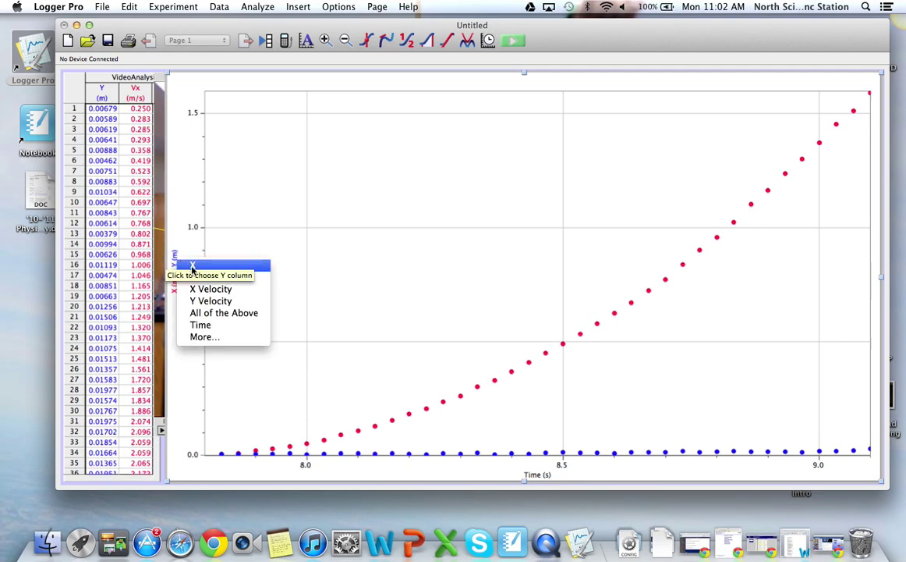
{"action": "left_click", "coordinate": [192, 267]}
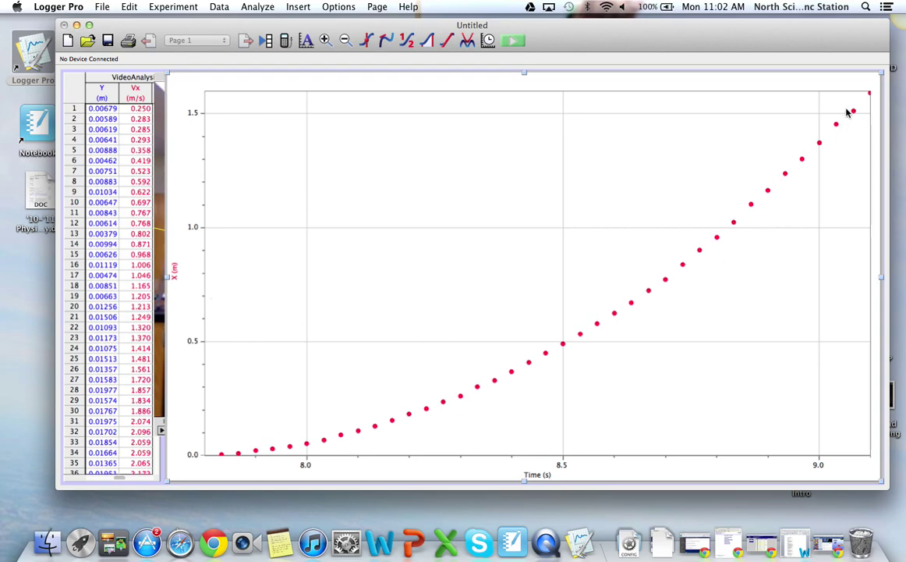
{"action": "left_click_drag", "start_coordinate": [858, 97], "coordinate": [191, 471]}
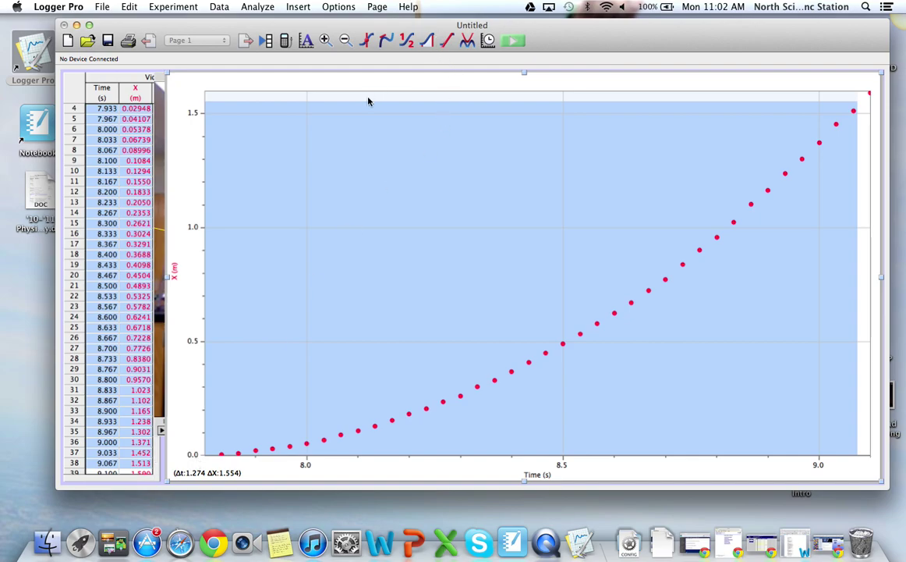
{"action": "left_click", "coordinate": [175, 265]}
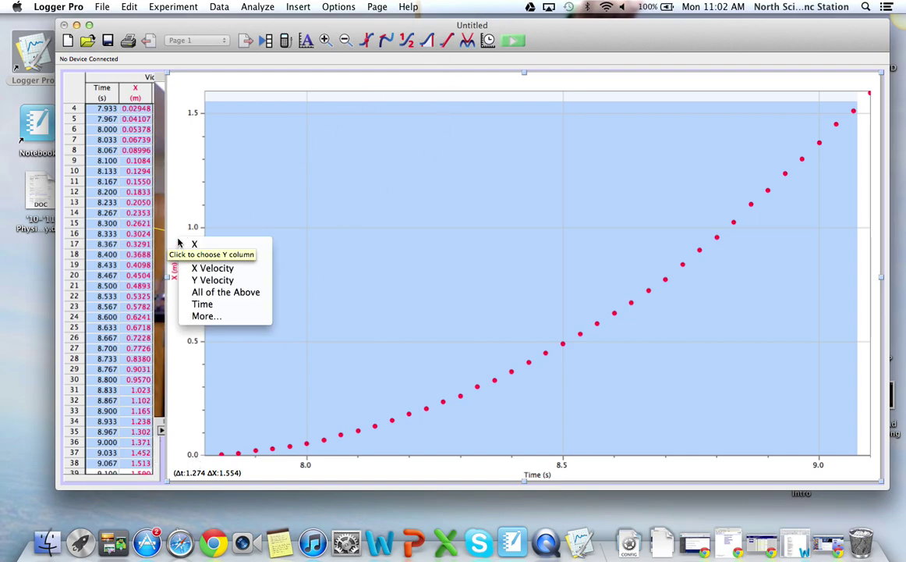
Graph X Velocity, fit a line (slope 1.719 m/s/s) to all data, and raise the video
{"action": "left_click", "coordinate": [201, 270]}
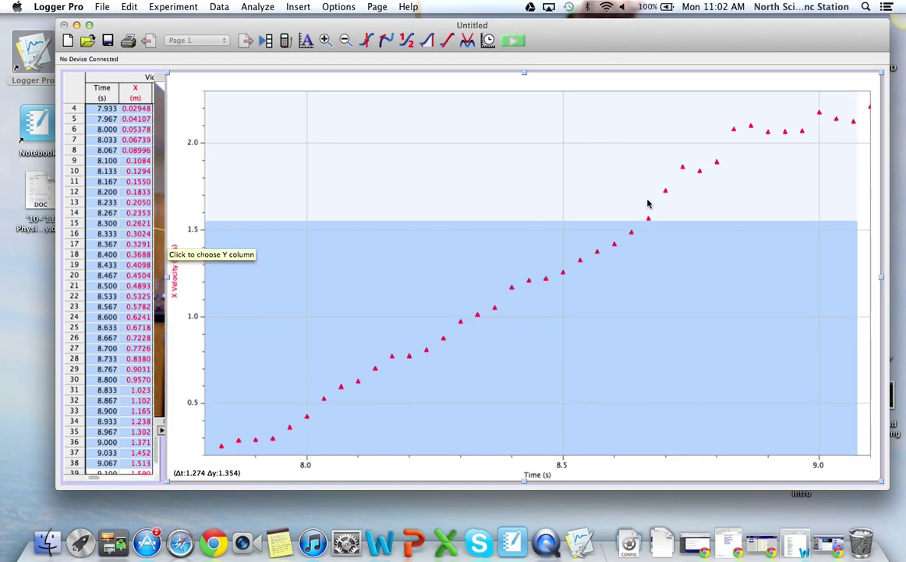
{"action": "left_click", "coordinate": [693, 287]}
{"action": "mouse_move", "coordinate": [859, 95]}
{"action": "left_mouse_down"}
{"action": "mouse_move", "coordinate": [552, 216]}
{"action": "mouse_move", "coordinate": [360, 362]}
{"action": "mouse_move", "coordinate": [230, 421]}
{"action": "mouse_move", "coordinate": [187, 425]}
{"action": "mouse_move", "coordinate": [179, 436]}
{"action": "left_mouse_up"}
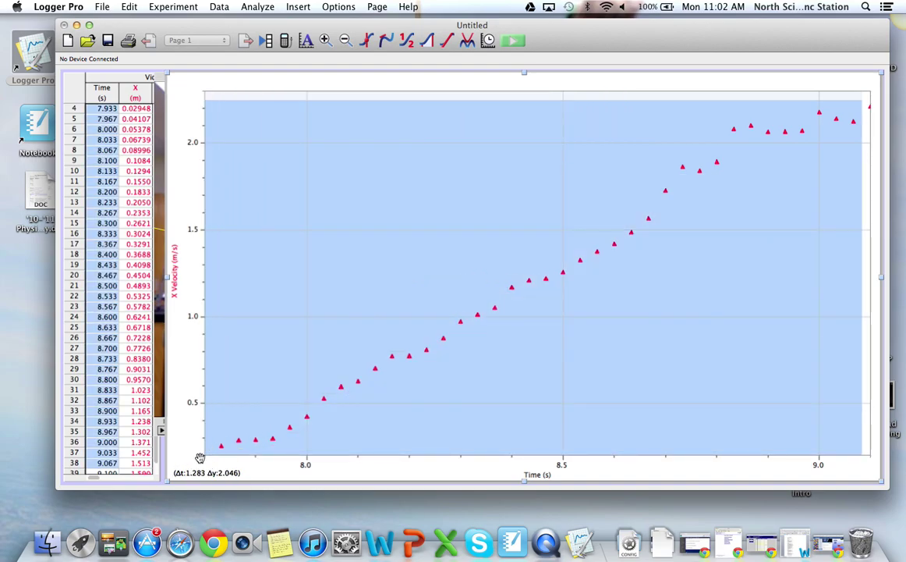
{"action": "left_click", "coordinate": [447, 40]}
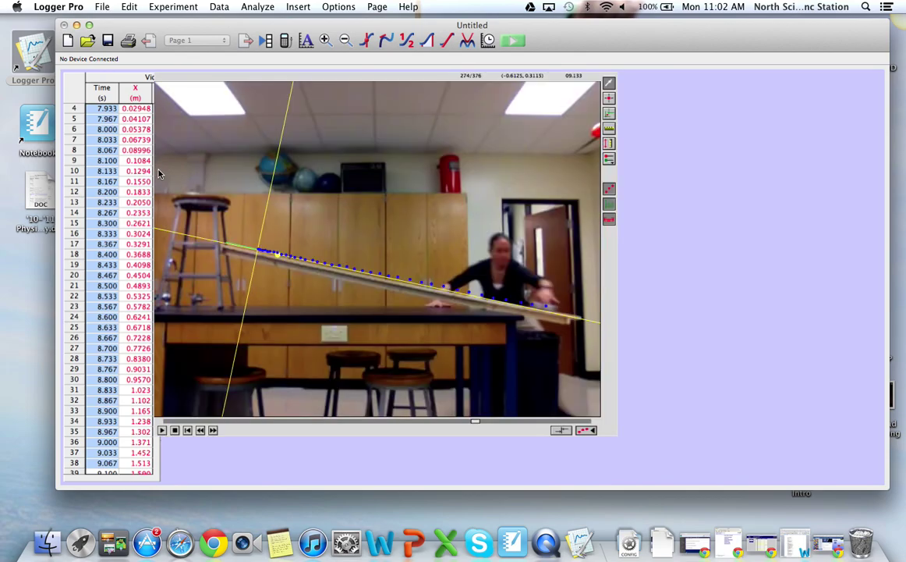
{"action": "left_click", "coordinate": [157, 159]}
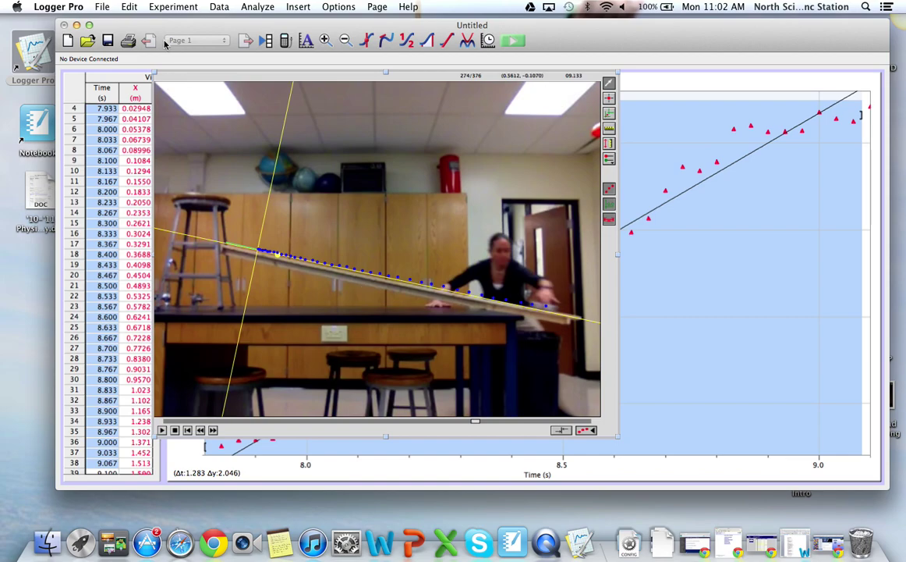
{"action": "left_click", "coordinate": [103, 7]}
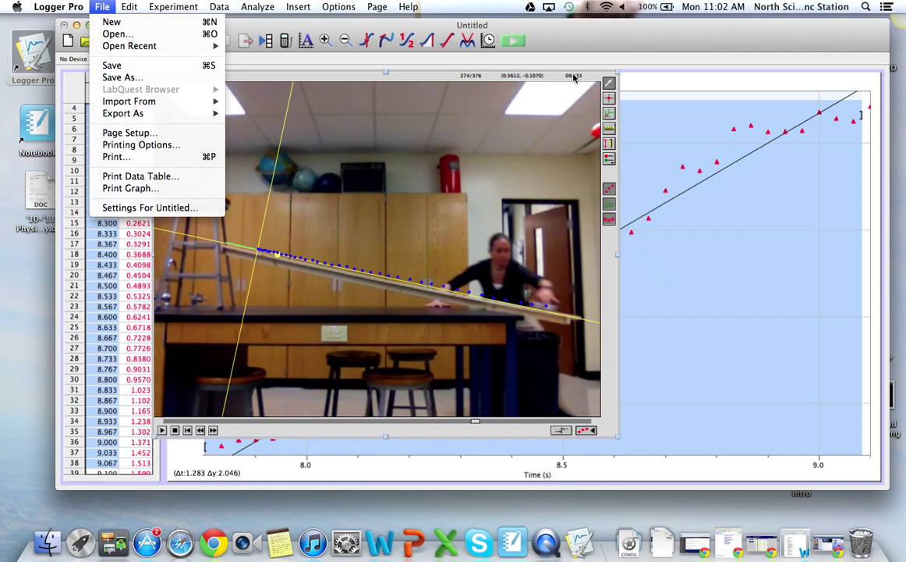
{"action": "left_click", "coordinate": [524, 70]}
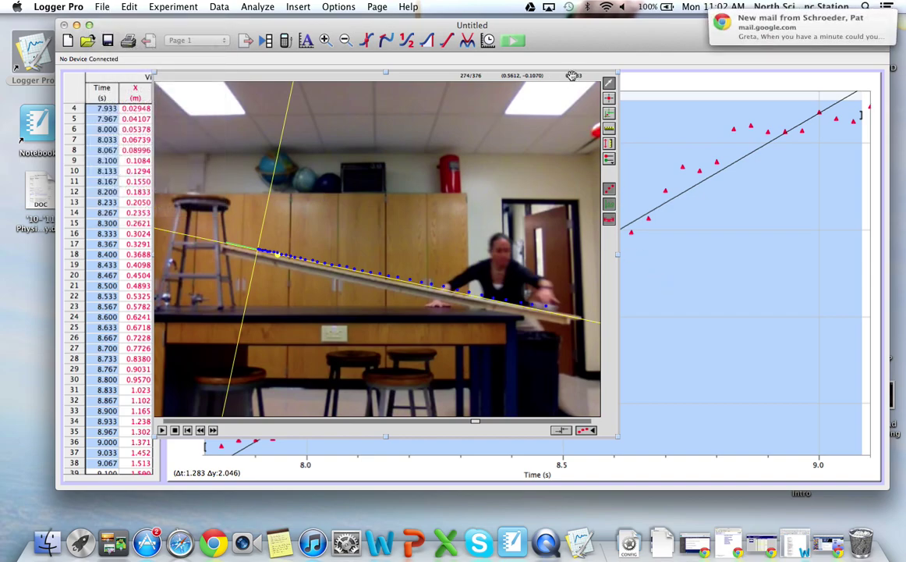